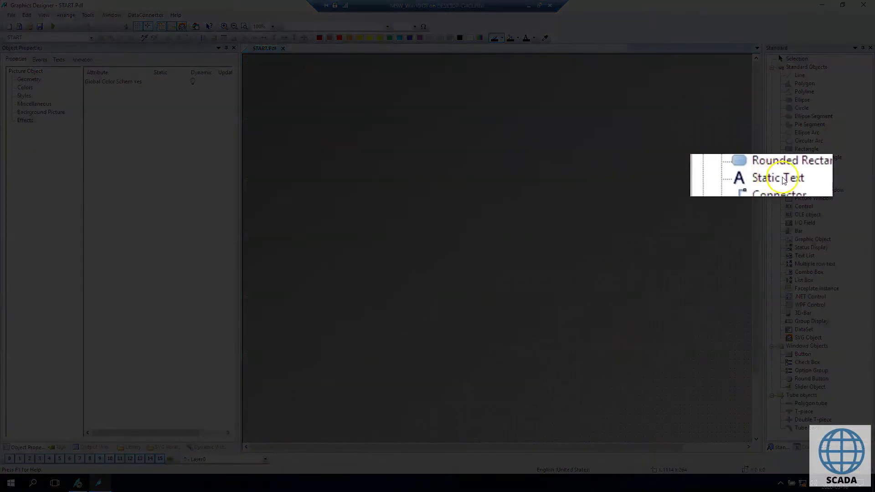
Draw a wide static text box across the top of the START.pdl picture
{"action": "left_click", "coordinate": [784, 180]}
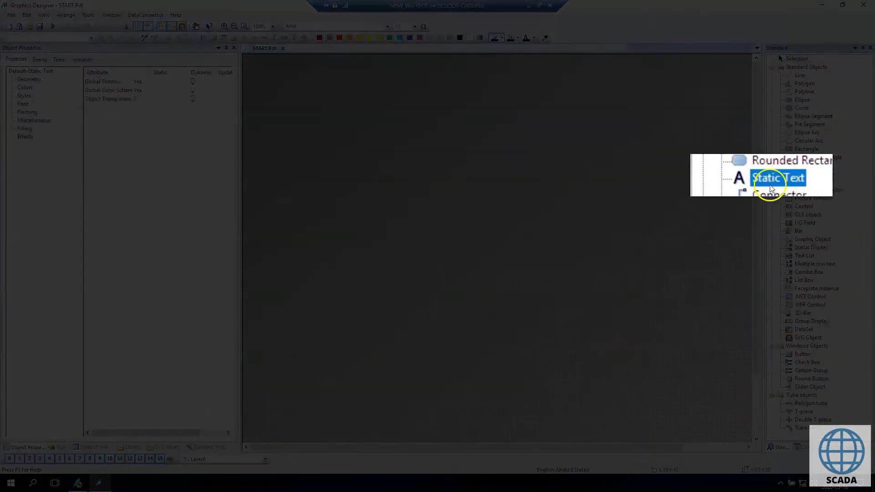
{"action": "left_click", "coordinate": [307, 82]}
{"action": "left_click_drag", "start_coordinate": [343, 98], "coordinate": [683, 127]}
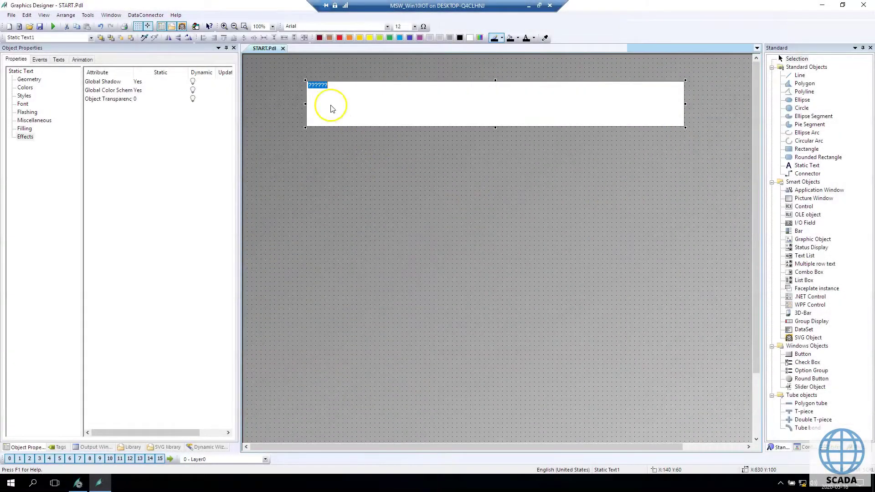
{"action": "left_click", "coordinate": [503, 203]}
{"action": "left_click", "coordinate": [396, 98]}
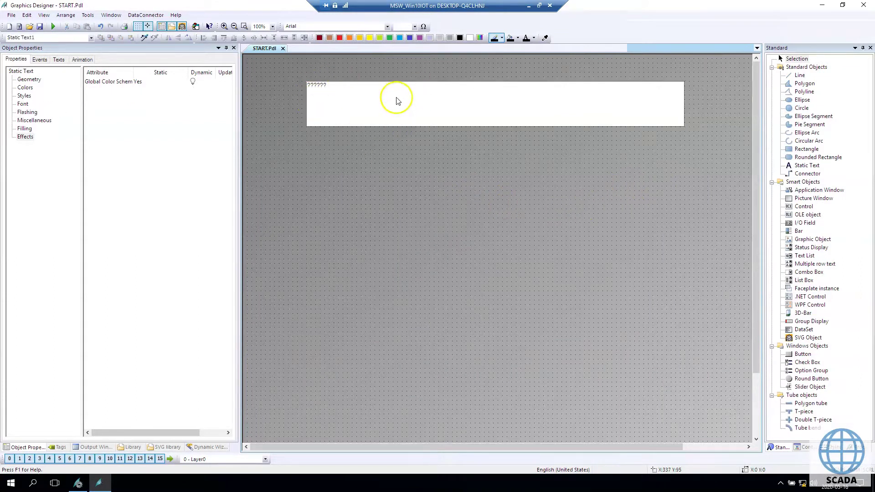
{"action": "left_click", "coordinate": [469, 209]}
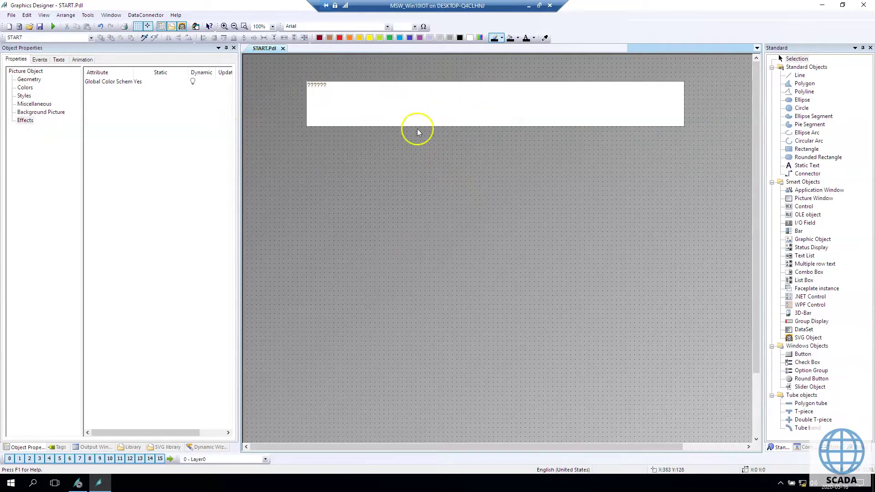
Replace the placeholder text with START WINDOW
{"action": "double_click", "coordinate": [416, 108]}
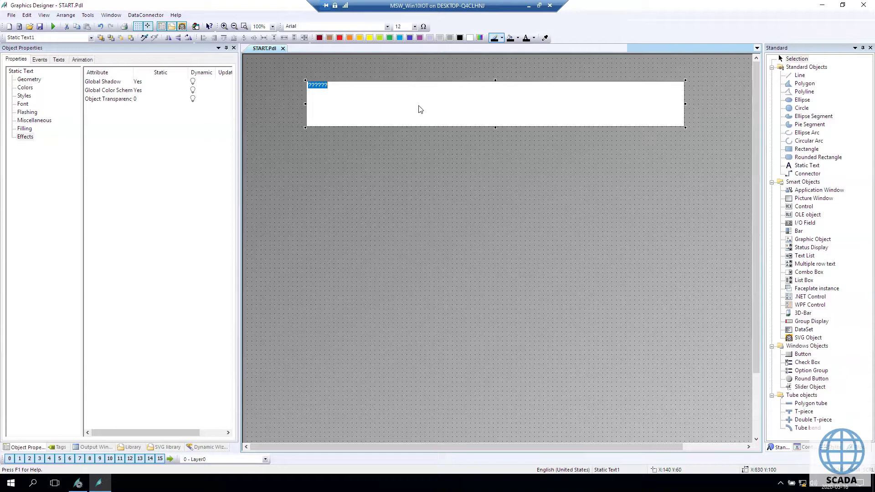
{"action": "type", "text": "START WINDOW"}
{"action": "left_click", "coordinate": [418, 105]}
{"action": "left_click", "coordinate": [427, 142]}
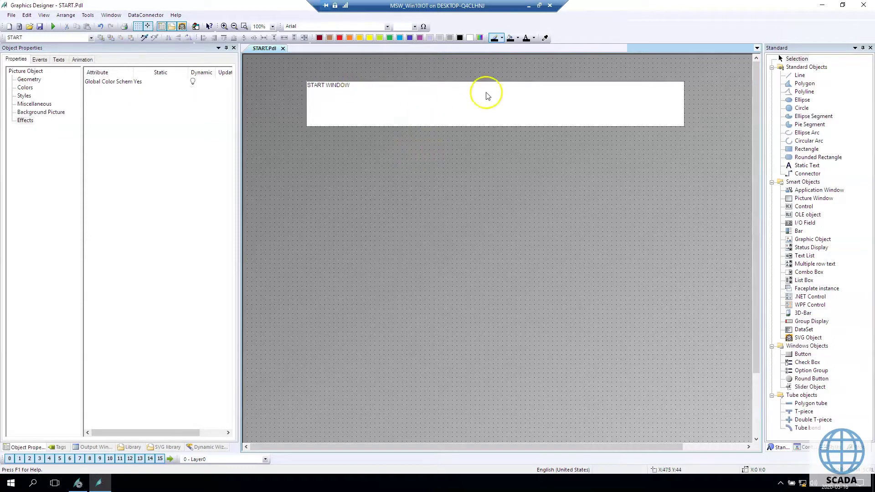
Set the START WINDOW text to Arial Black, size 28
{"action": "left_click", "coordinate": [468, 109]}
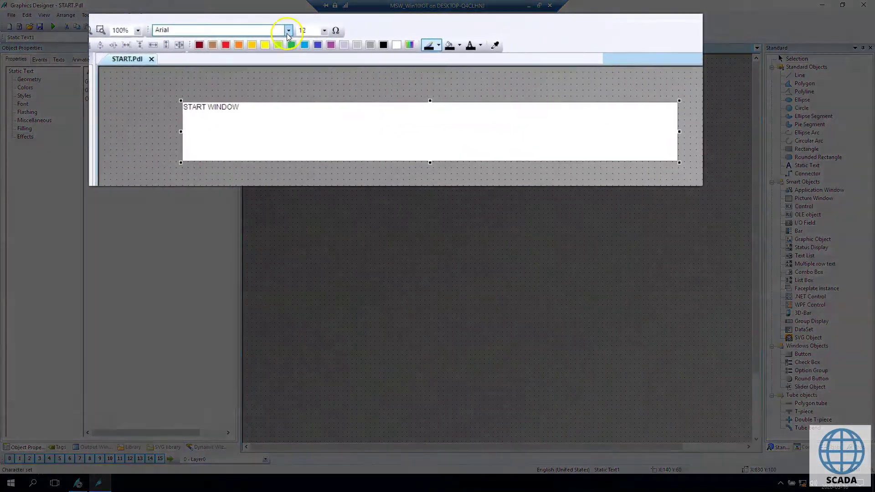
{"action": "left_click", "coordinate": [386, 26]}
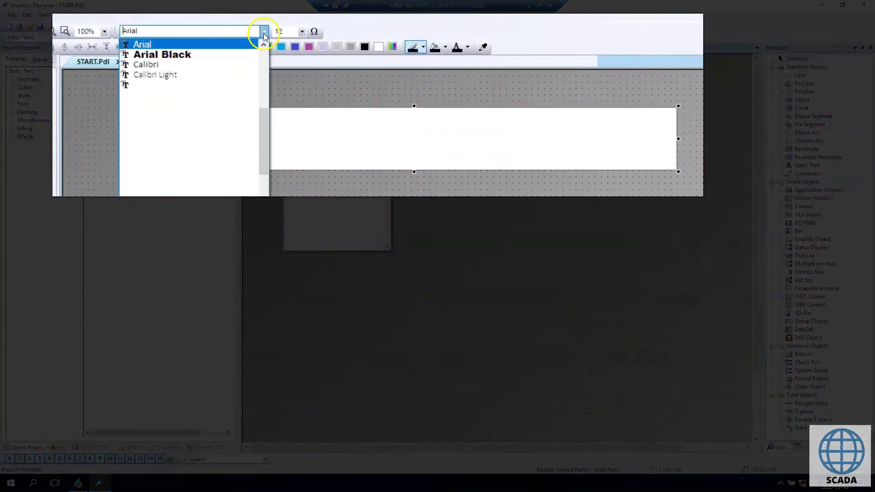
{"action": "left_click", "coordinate": [194, 54]}
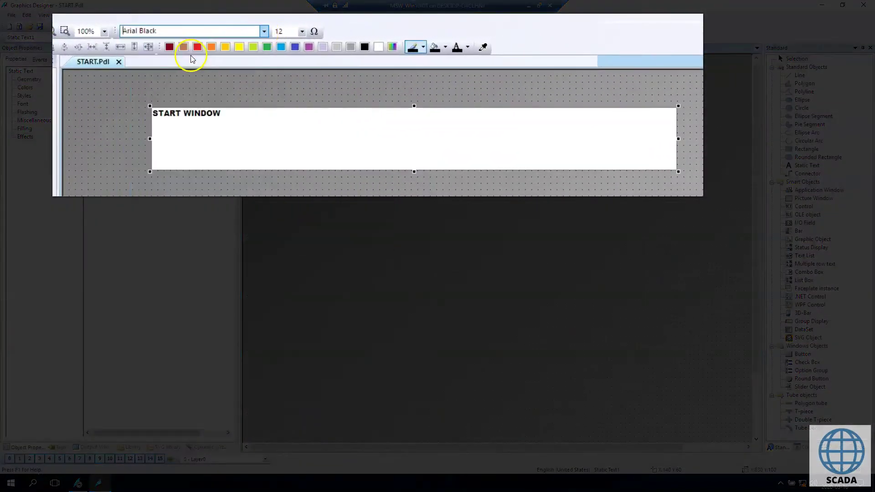
{"action": "left_click", "coordinate": [301, 31]}
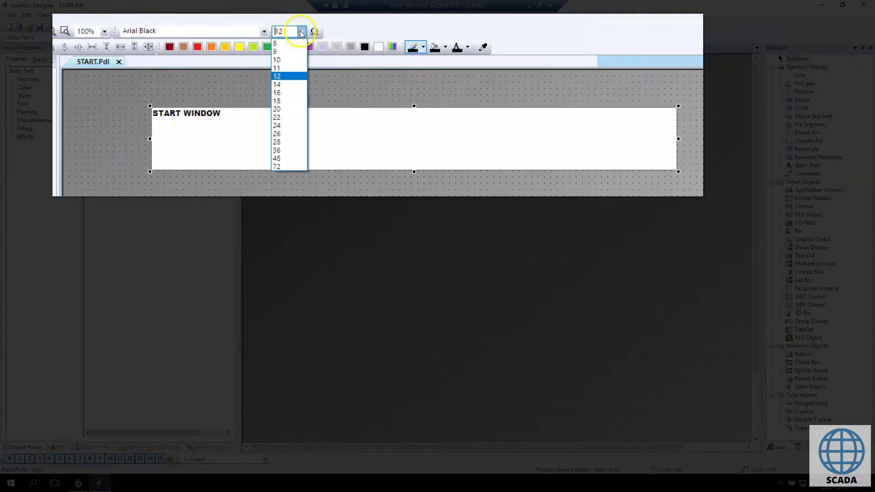
{"action": "left_click", "coordinate": [277, 141]}
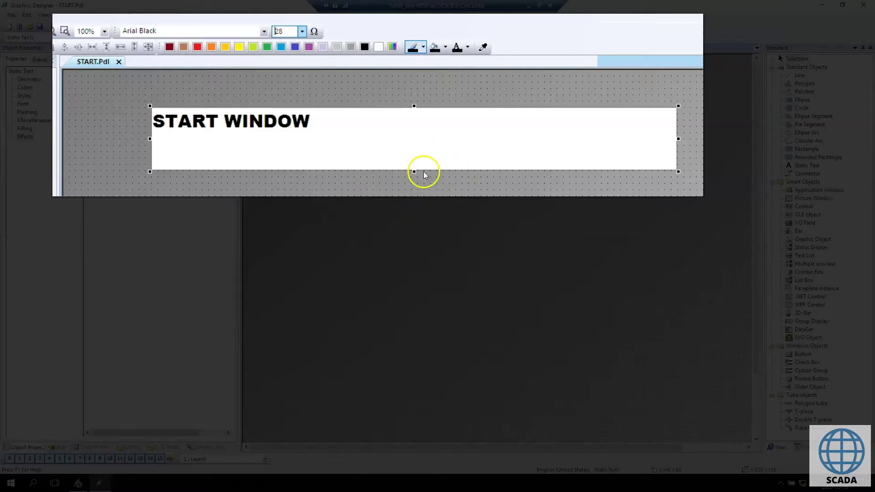
Shrink the text box to fit the text and place it top-centre
{"action": "left_click_drag", "start_coordinate": [414, 171], "coordinate": [414, 139]}
{"action": "left_click_drag", "start_coordinate": [678, 122], "coordinate": [286, 64]}
{"action": "left_click", "coordinate": [439, 167]}
{"action": "left_click", "coordinate": [354, 86]}
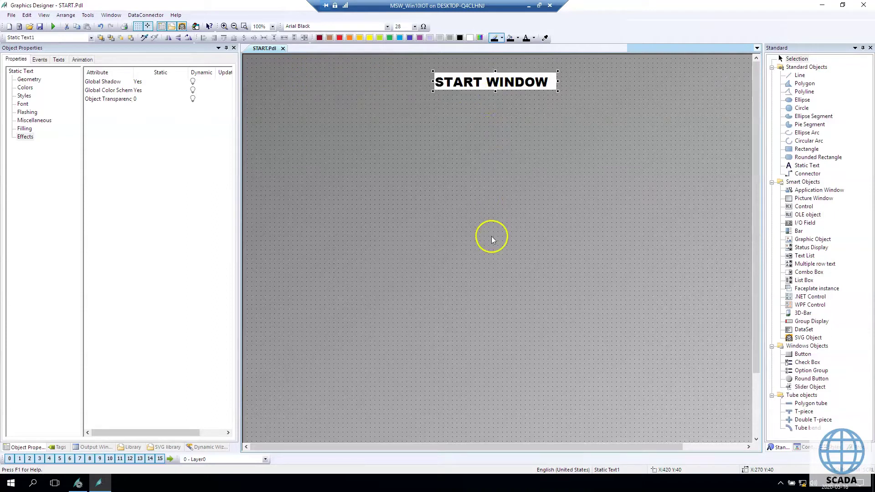
{"action": "left_click", "coordinate": [493, 237]}
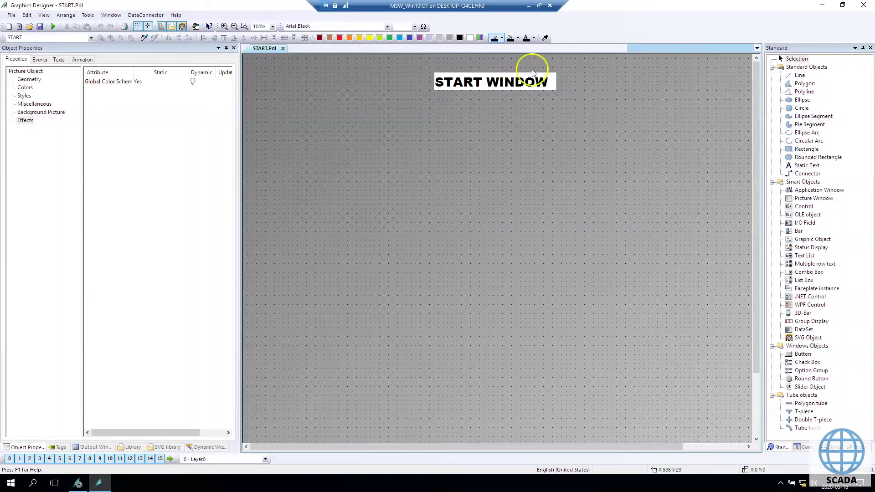
Rename the Static Text1 object to txt1 in its Object Properties
{"action": "left_click", "coordinate": [481, 87]}
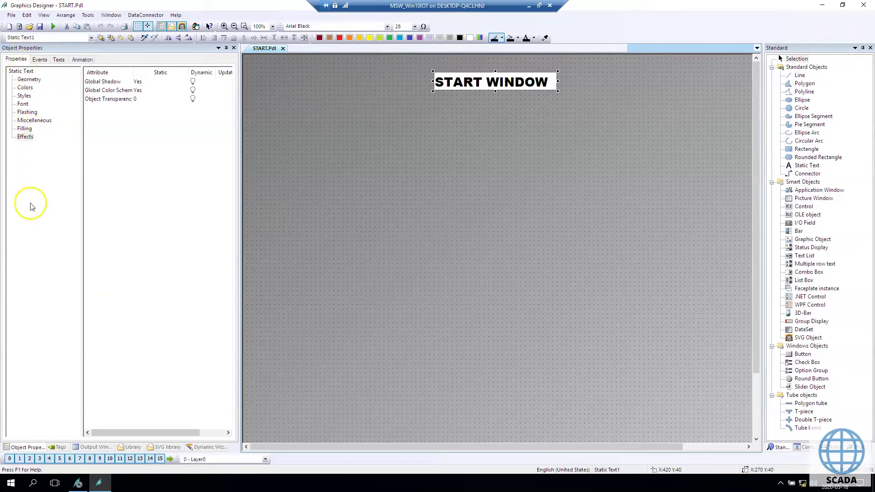
{"action": "right_click", "coordinate": [524, 82]}
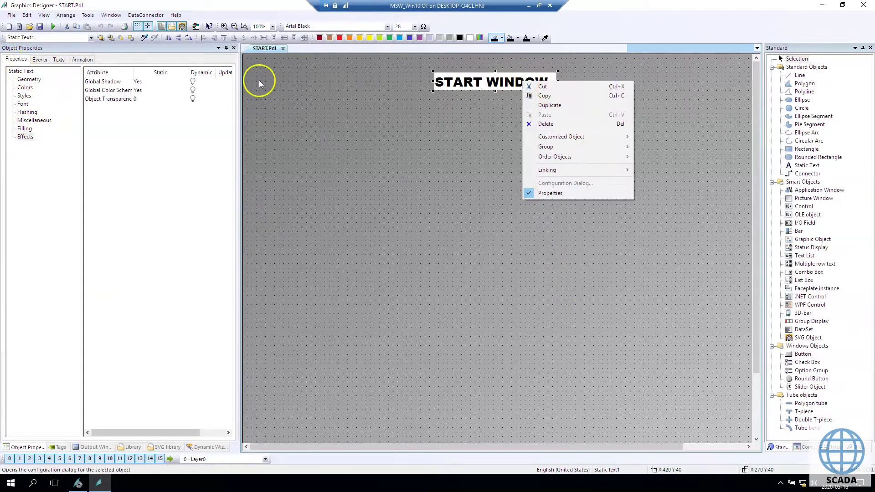
{"action": "left_click", "coordinate": [562, 194]}
{"action": "right_click", "coordinate": [526, 83]}
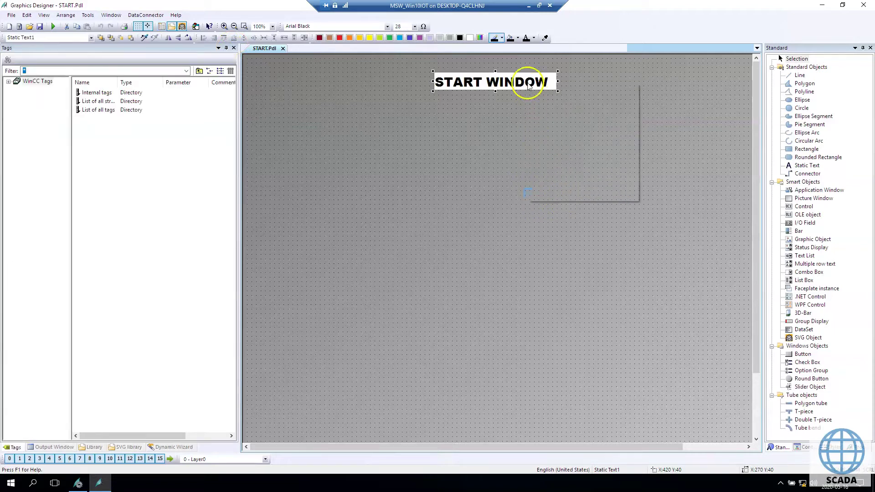
{"action": "left_click", "coordinate": [569, 196]}
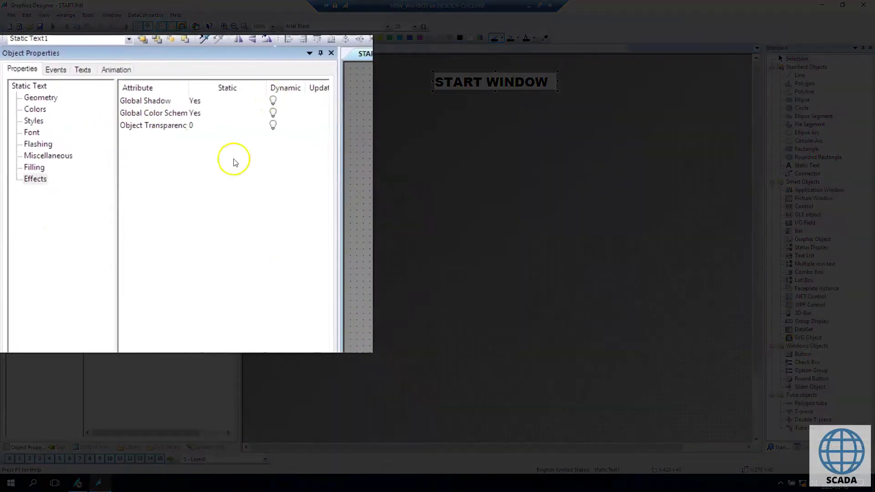
{"action": "left_click", "coordinate": [29, 86]}
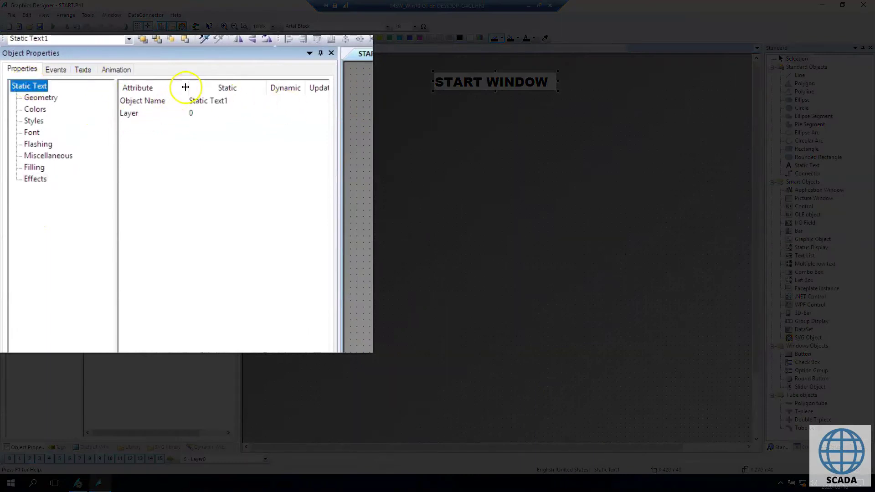
{"action": "left_click_drag", "start_coordinate": [186, 87], "coordinate": [172, 87]}
{"action": "double_click", "coordinate": [221, 102]}
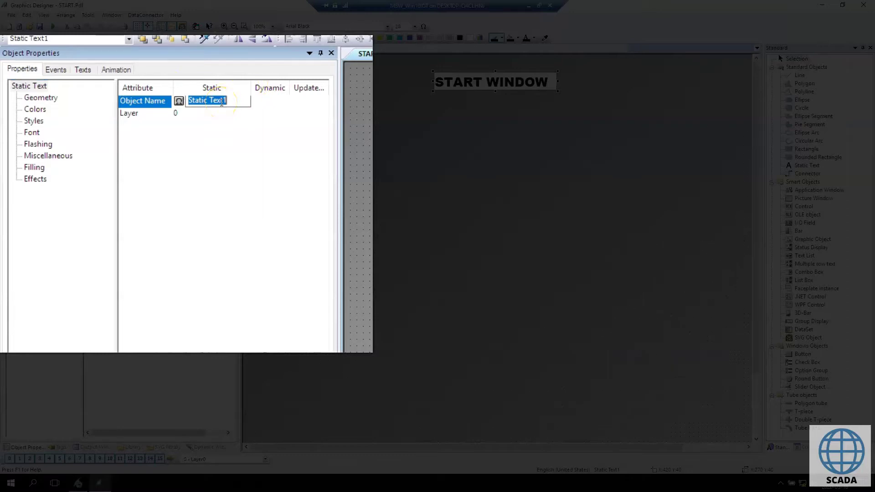
{"action": "left_click", "coordinate": [234, 104]}
{"action": "type", "text": "S"}
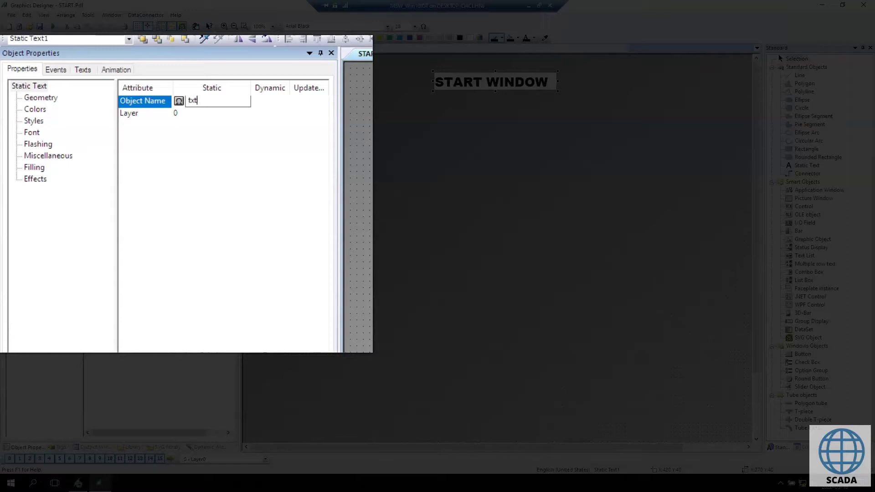
{"action": "key", "text": "Return"}
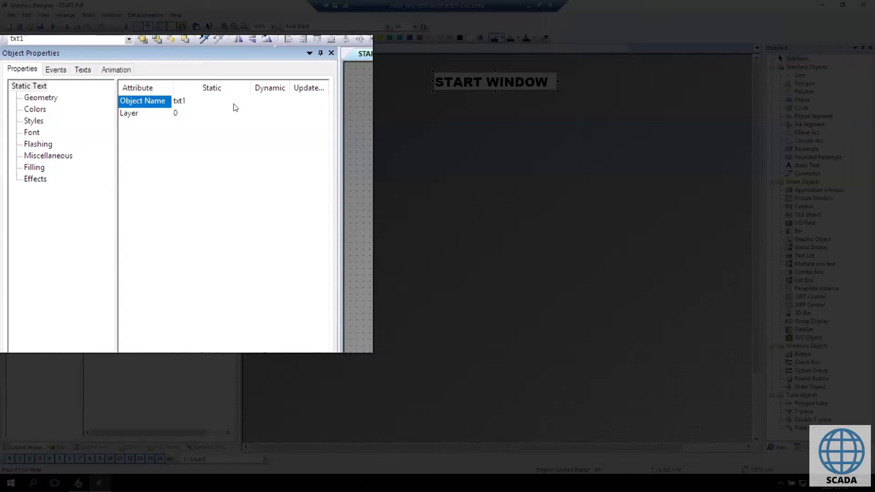
Set txt1's Geometry position to X 500 and Y 201
{"action": "left_click", "coordinate": [44, 98]}
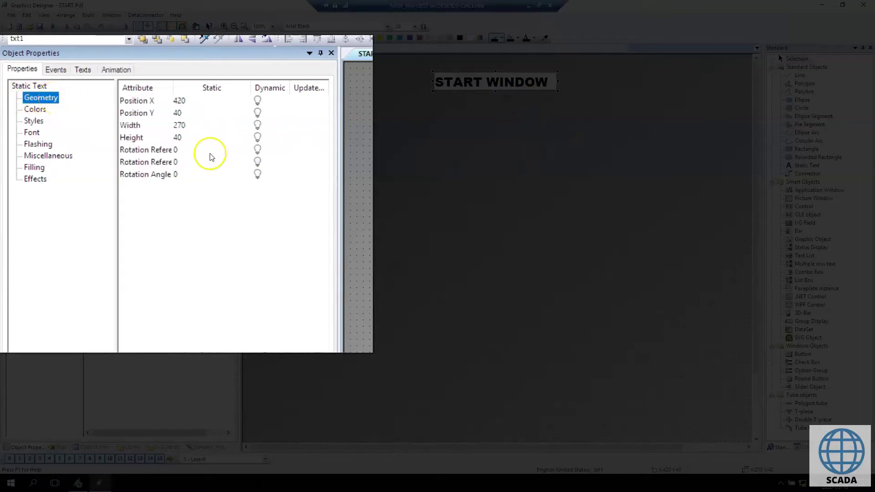
{"action": "double_click", "coordinate": [195, 101]}
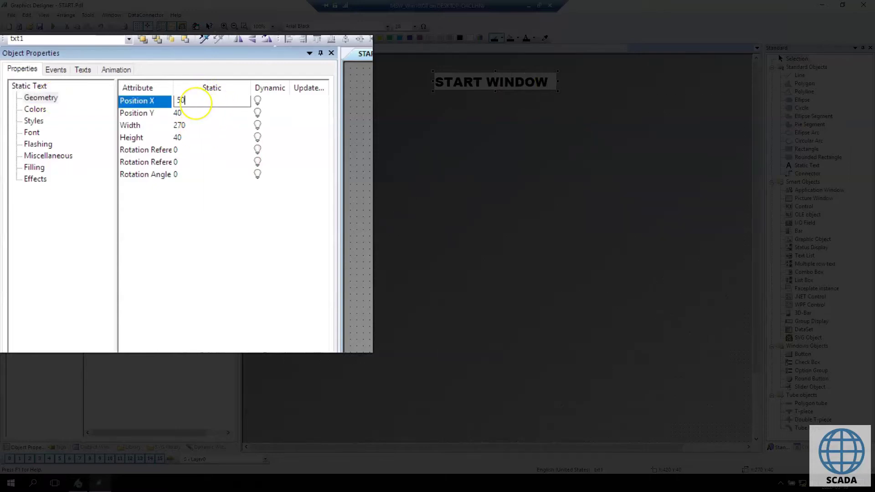
{"action": "key", "text": "Return"}
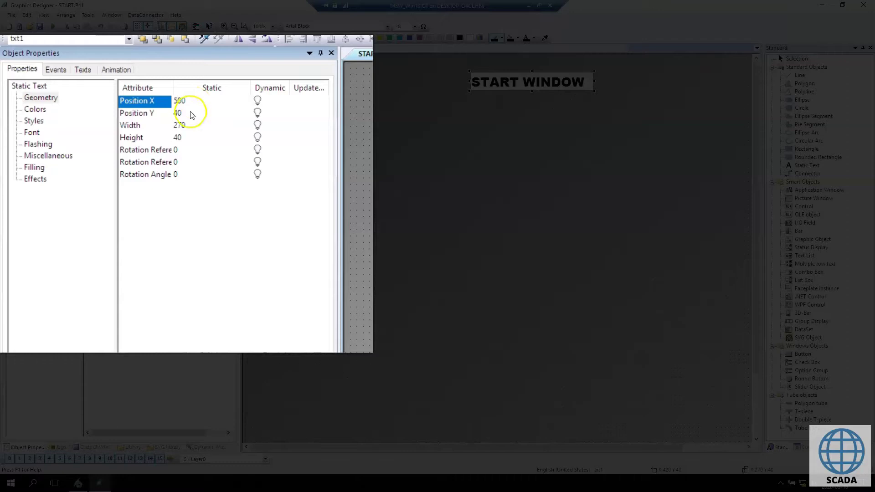
{"action": "double_click", "coordinate": [191, 113]}
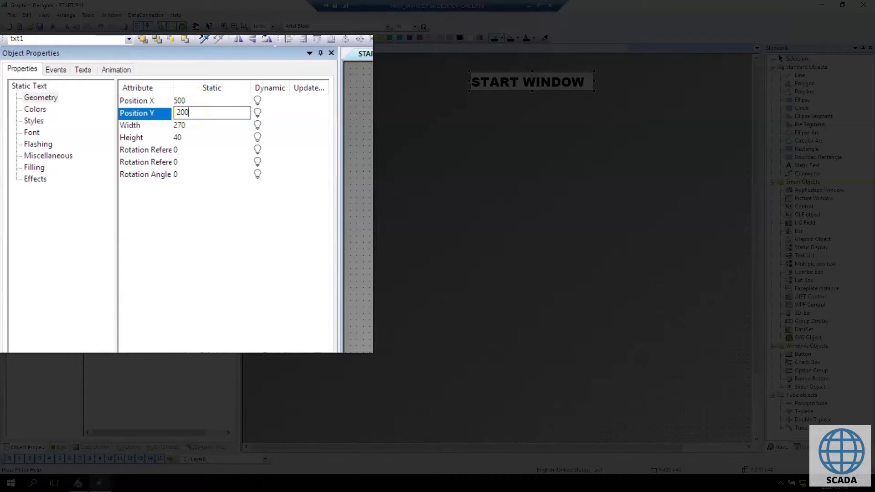
{"action": "type", "text": "200"}
{"action": "key", "text": "Return"}
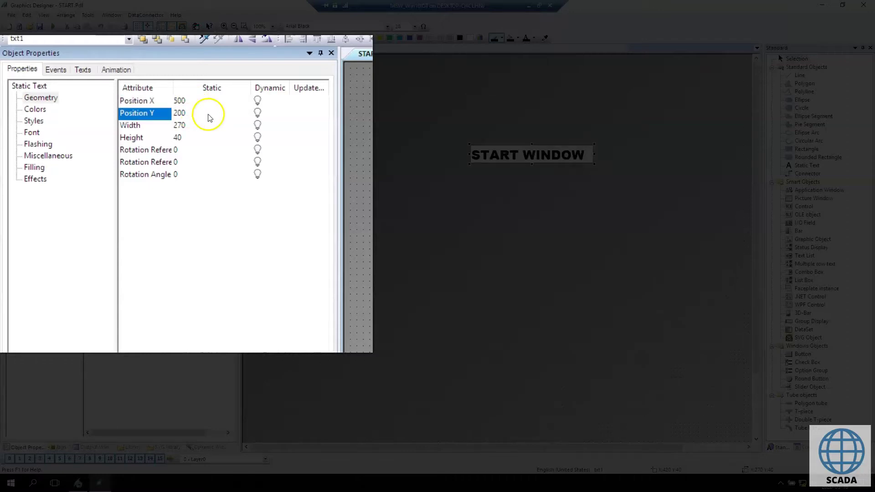
{"action": "double_click", "coordinate": [209, 114]}
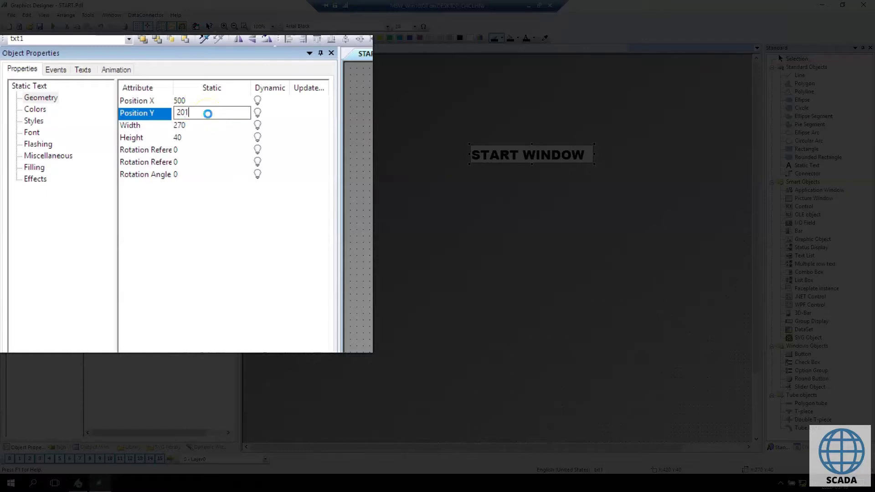
{"action": "key", "text": "Return"}
Set txt1's Width to 350 and Height to 60
{"action": "double_click", "coordinate": [195, 126]}
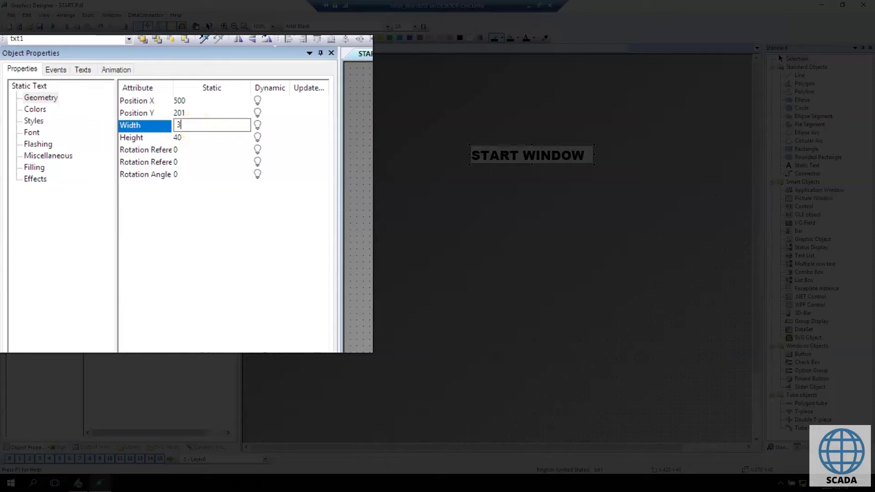
{"action": "key", "text": "Return"}
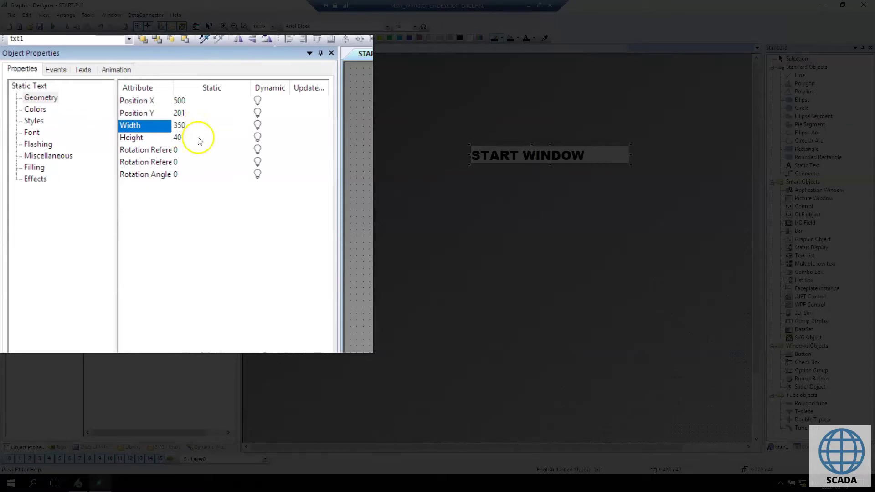
{"action": "double_click", "coordinate": [198, 138]}
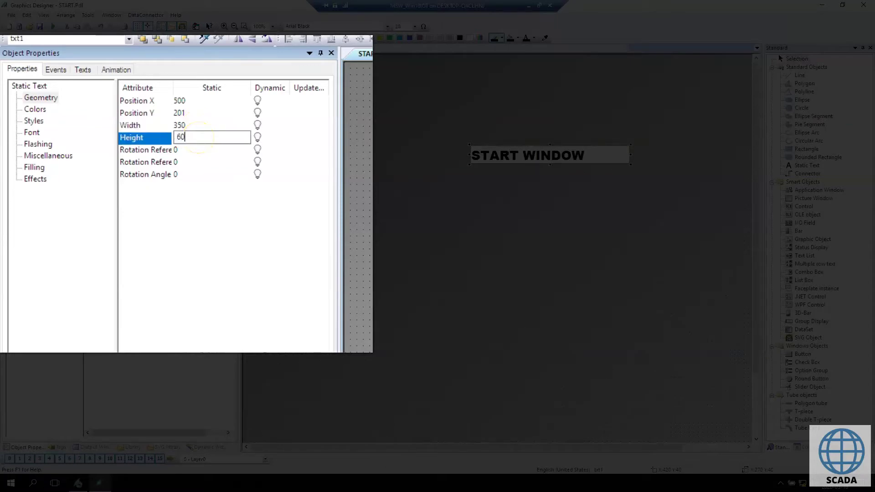
{"action": "key", "text": "Return"}
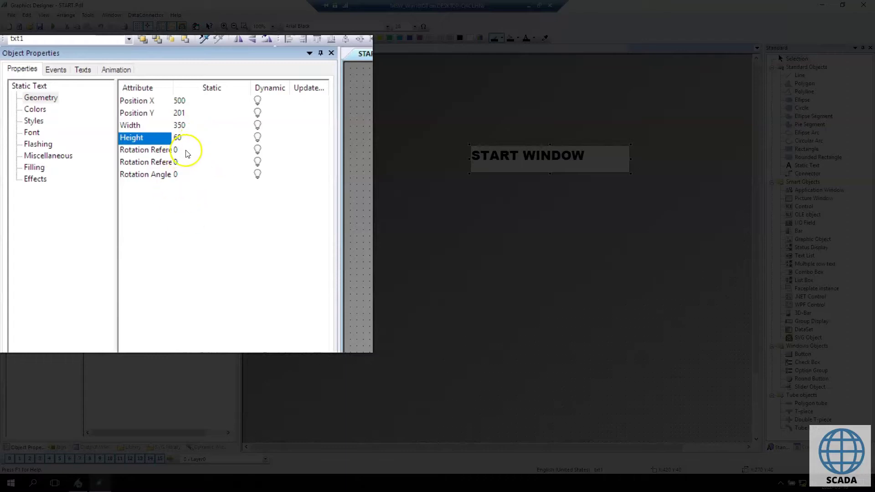
{"action": "left_click_drag", "start_coordinate": [173, 88], "coordinate": [201, 88]}
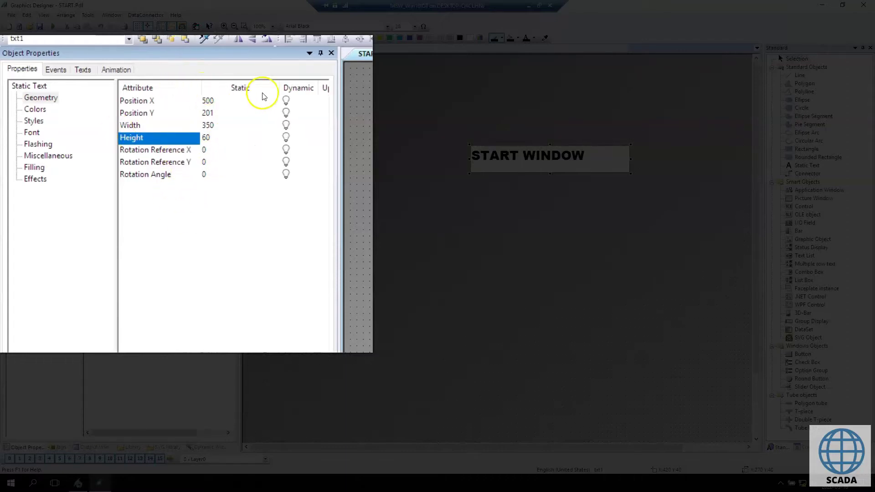
{"action": "left_click_drag", "start_coordinate": [280, 88], "coordinate": [242, 91]}
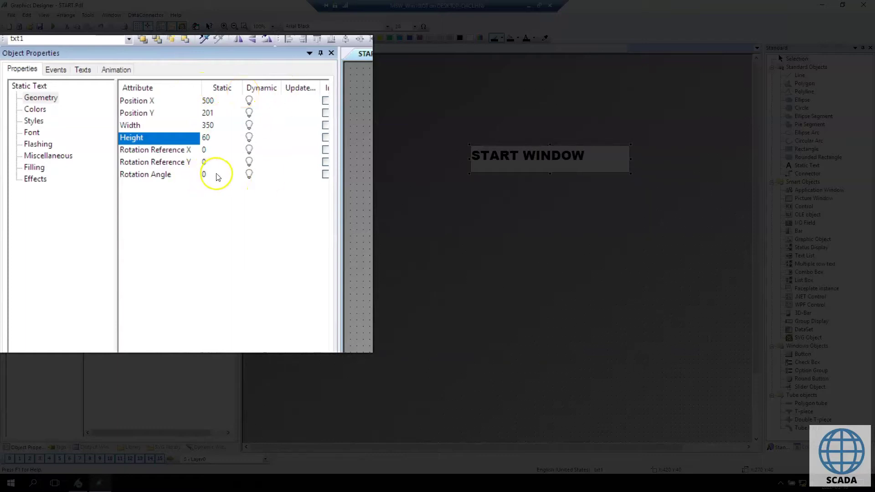
Set txt1's Font Color to blue and view its Effects settings
{"action": "left_click", "coordinate": [36, 110]}
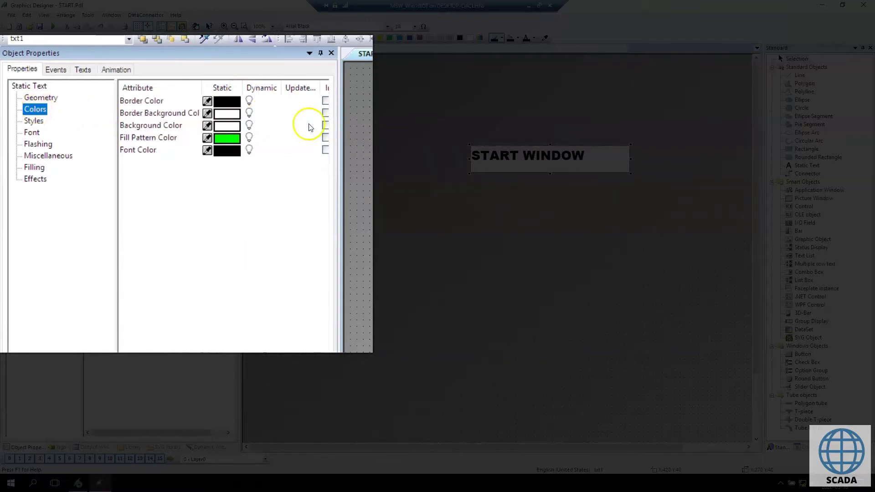
{"action": "left_click_drag", "start_coordinate": [246, 87], "coordinate": [297, 87]}
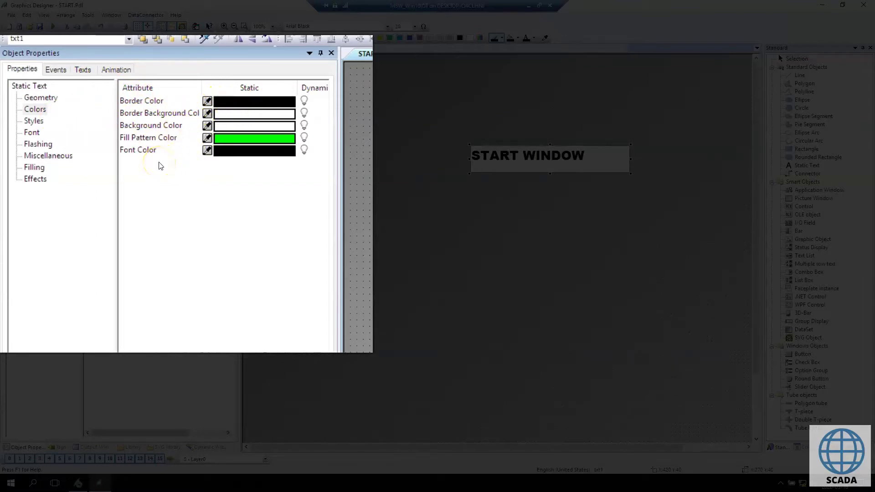
{"action": "left_click", "coordinate": [269, 154]}
{"action": "double_click", "coordinate": [268, 155]}
{"action": "left_click", "coordinate": [287, 201]}
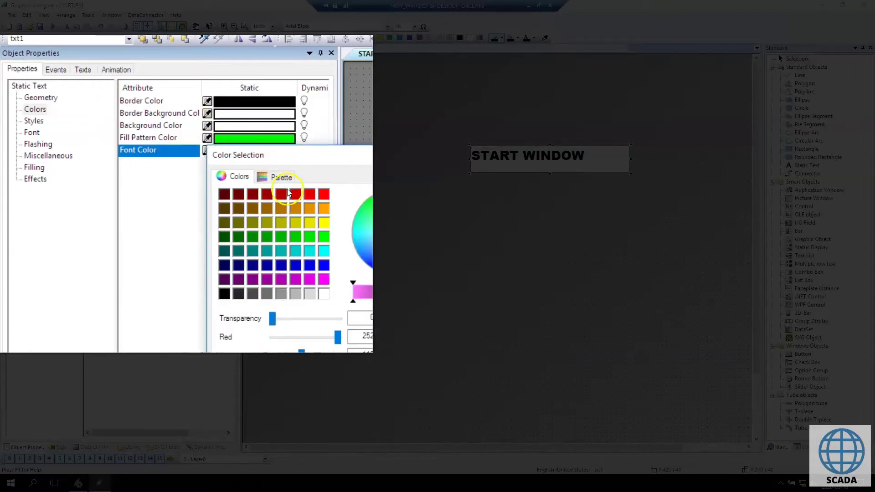
{"action": "left_click", "coordinate": [270, 341]}
{"action": "left_click", "coordinate": [269, 339]}
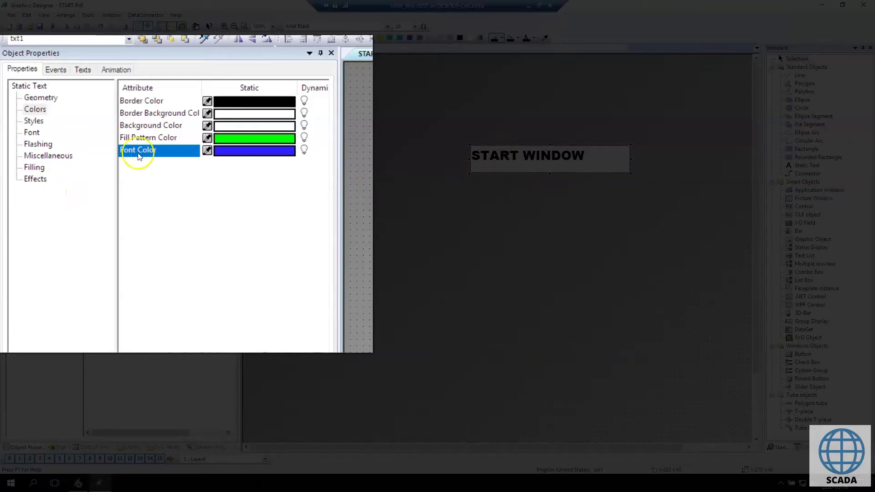
{"action": "left_click", "coordinate": [39, 179]}
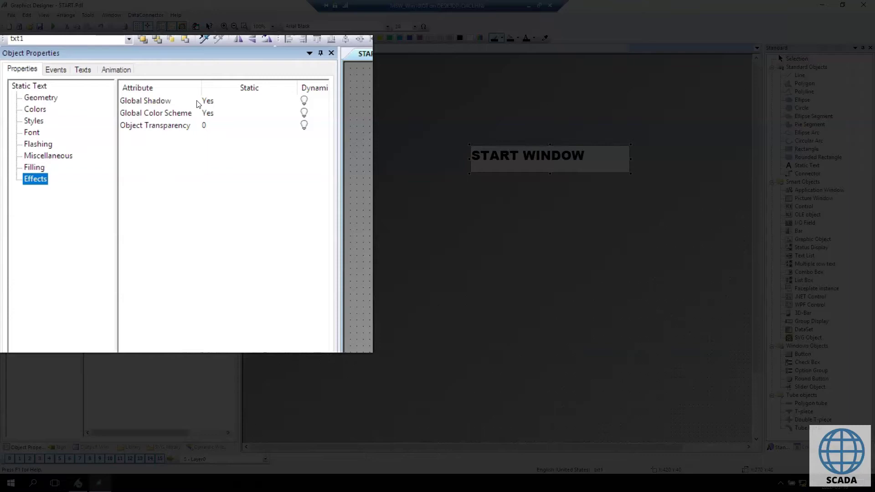
Set Global Color Scheme to No so the text shows blue, then open Background Color
{"action": "left_click", "coordinate": [326, 163]}
{"action": "left_click", "coordinate": [149, 114]}
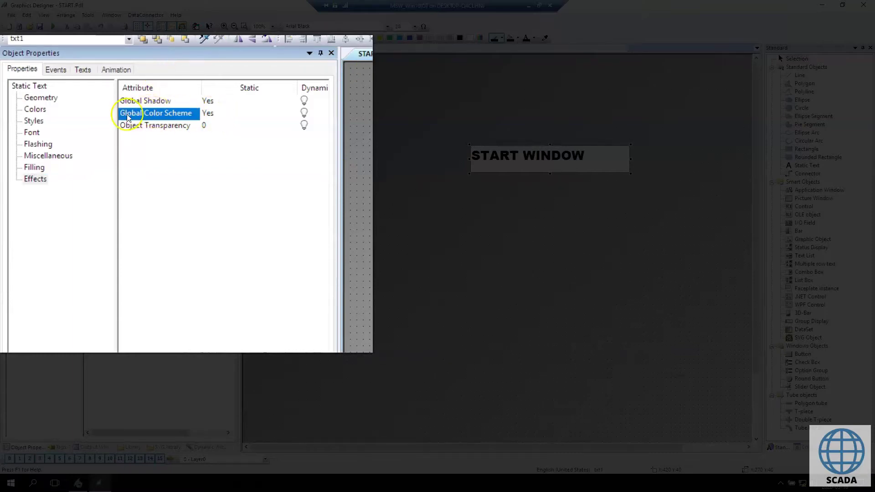
{"action": "double_click", "coordinate": [209, 113]}
{"action": "left_click", "coordinate": [526, 255]}
{"action": "left_click", "coordinate": [489, 161]}
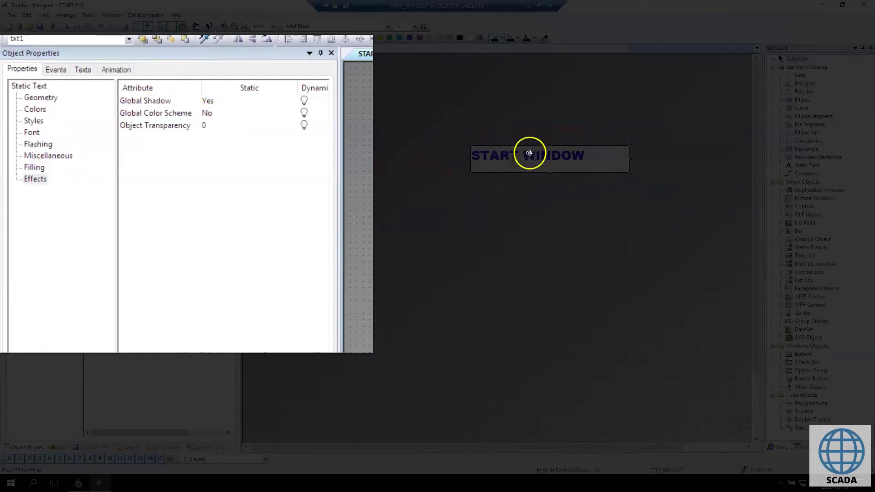
{"action": "left_click", "coordinate": [34, 111]}
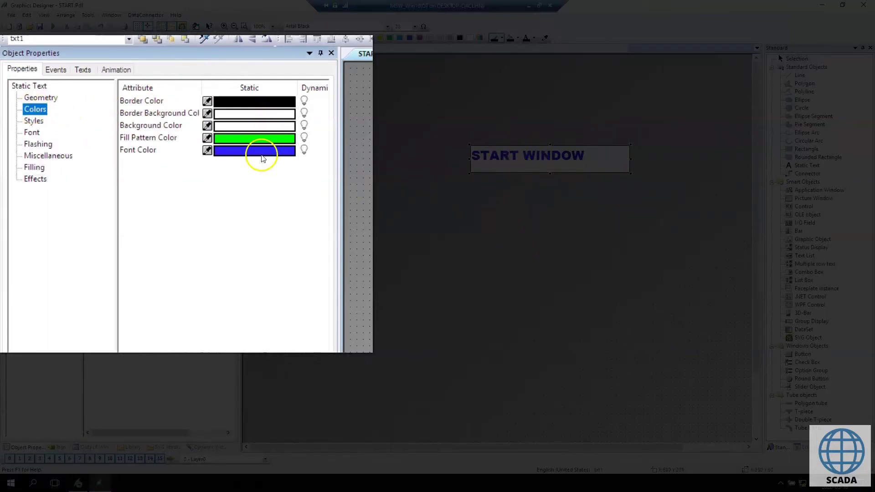
{"action": "left_click", "coordinate": [250, 157]}
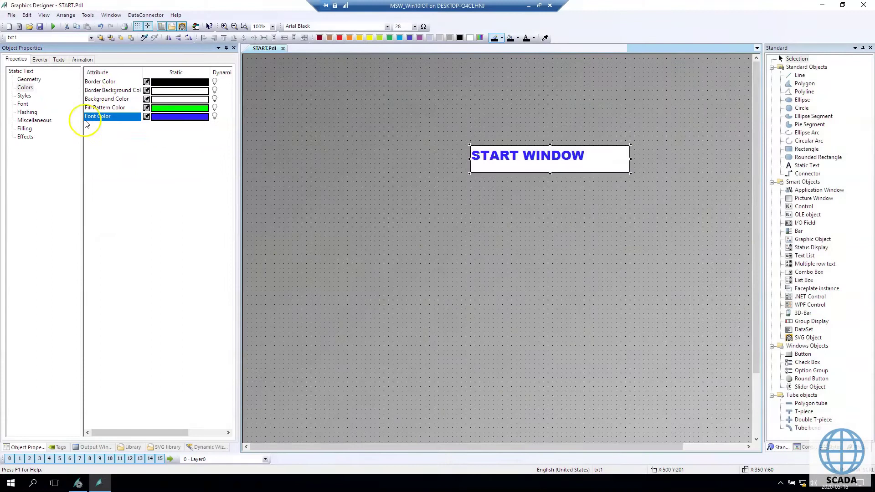
{"action": "double_click", "coordinate": [160, 97]}
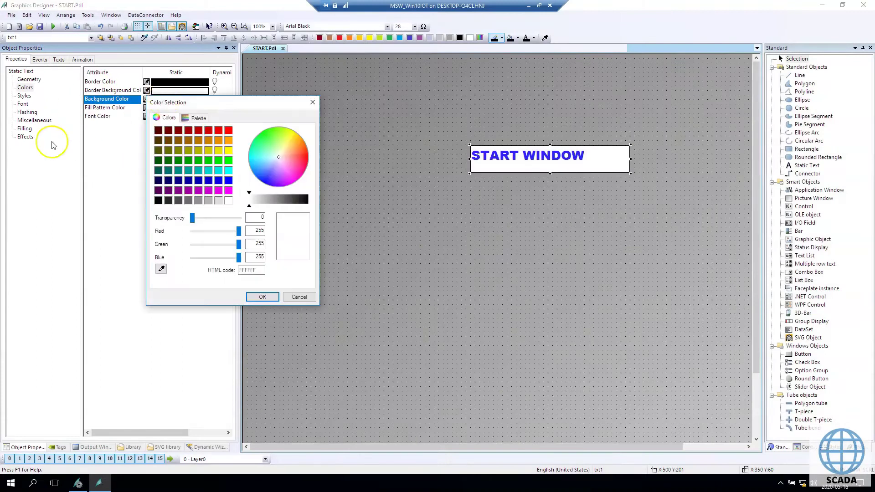
Try yellow, then cyan, and finally give the box a light grey background
{"action": "left_click", "coordinate": [228, 150]}
{"action": "left_click", "coordinate": [262, 296]}
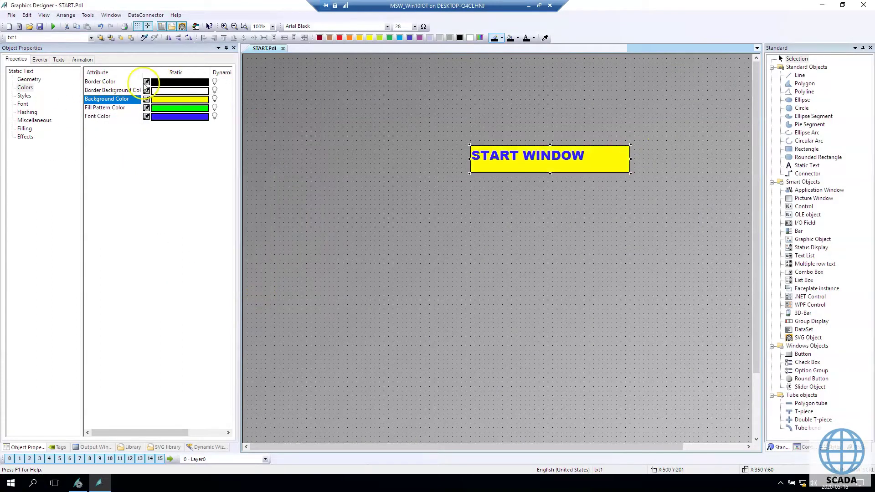
{"action": "double_click", "coordinate": [178, 99]}
{"action": "left_click", "coordinate": [226, 171]}
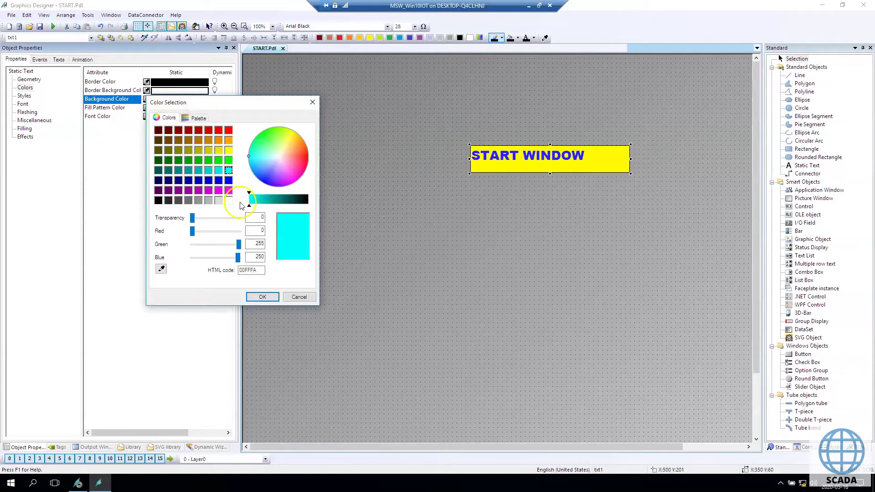
{"action": "left_click", "coordinate": [261, 297]}
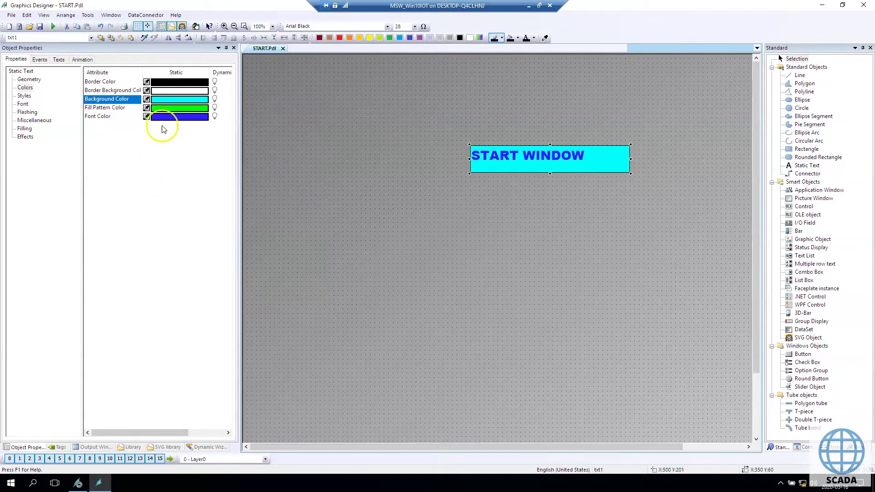
{"action": "double_click", "coordinate": [165, 98]}
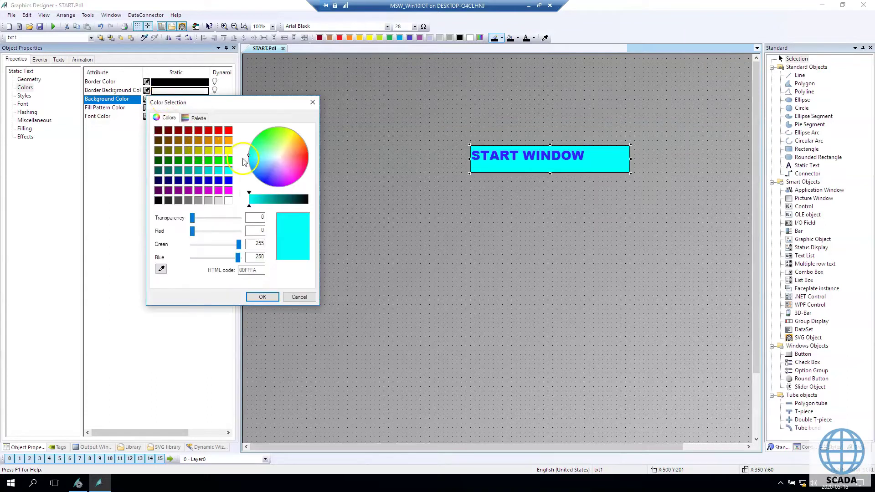
{"action": "left_click", "coordinate": [219, 200]}
{"action": "left_click", "coordinate": [262, 297]}
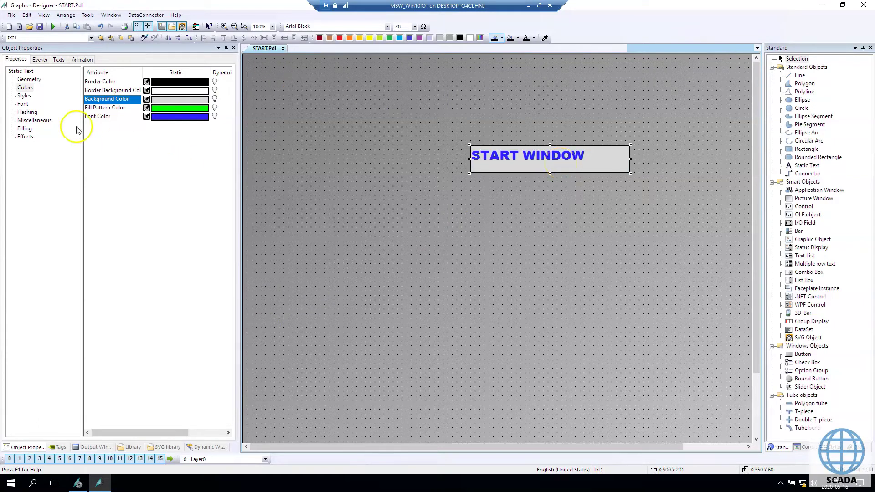
Set the text box's border line style to dashed
{"action": "left_click", "coordinate": [23, 96]}
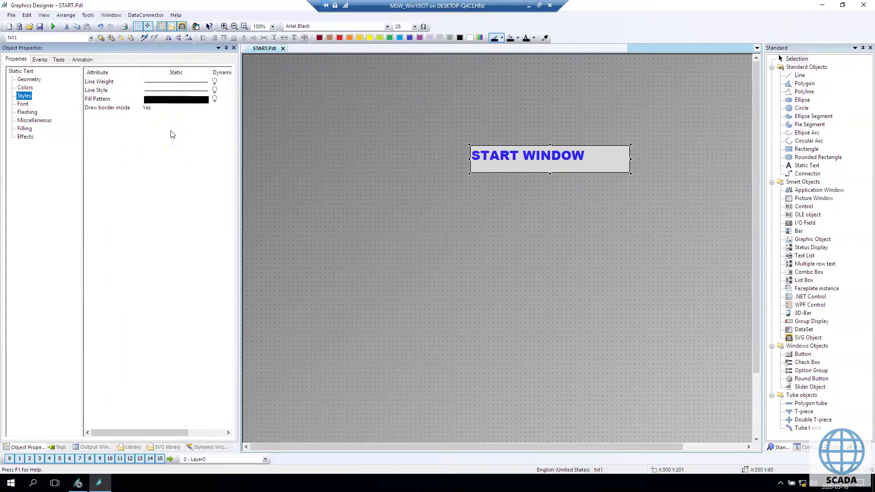
{"action": "double_click", "coordinate": [157, 91]}
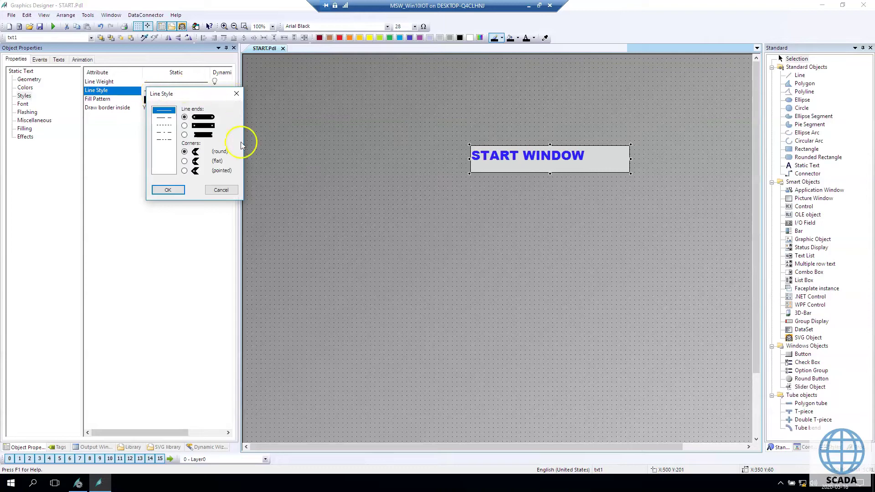
{"action": "left_click", "coordinate": [173, 127]}
{"action": "left_click", "coordinate": [167, 190]}
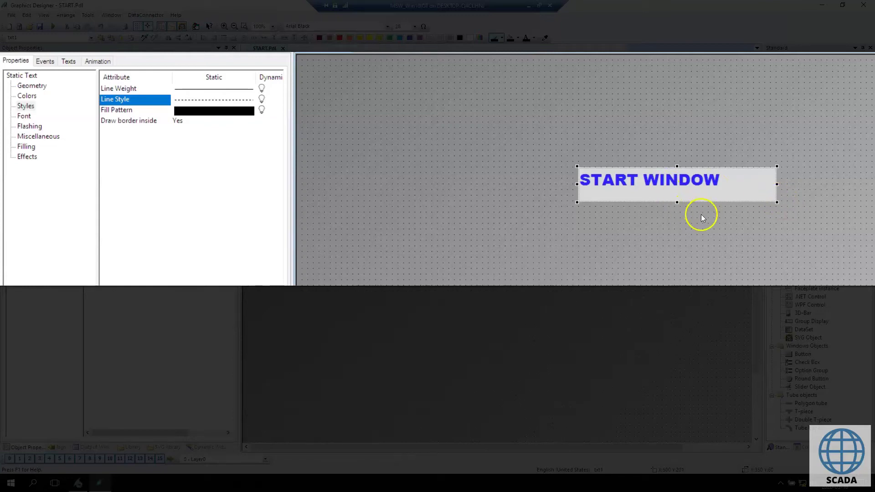
Raise the border Line Weight to 10
{"action": "scroll", "coordinate": [703, 160], "scroll_direction": "up", "scroll_amount": 2}
{"action": "scroll", "coordinate": [705, 158], "scroll_direction": "up", "scroll_amount": 5}
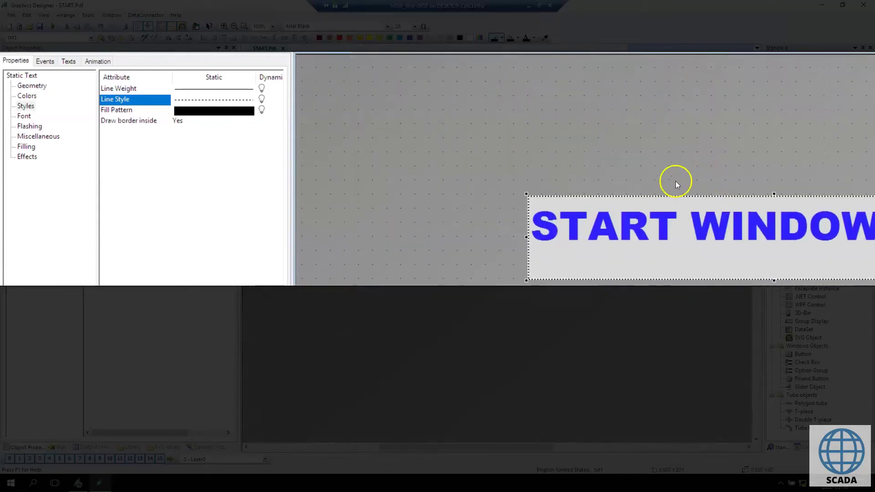
{"action": "scroll", "coordinate": [710, 234], "scroll_direction": "up", "scroll_amount": 1}
{"action": "scroll", "coordinate": [703, 242], "scroll_direction": "up", "scroll_amount": 3}
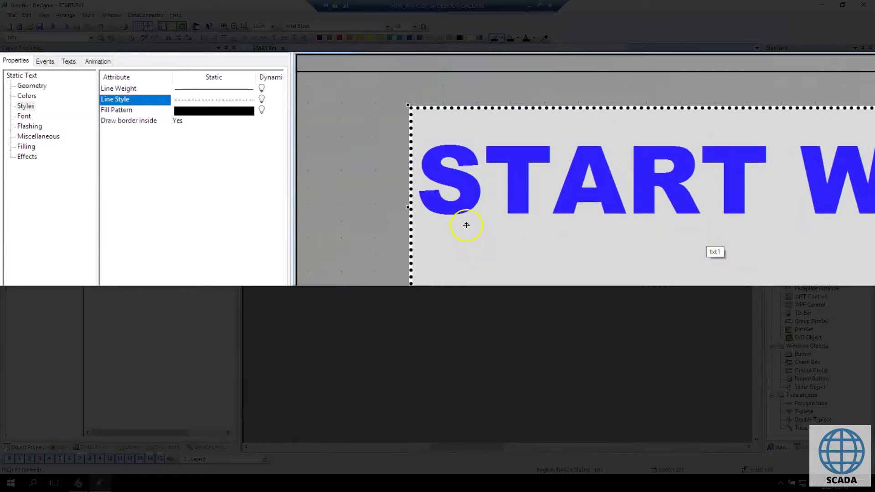
{"action": "scroll", "coordinate": [465, 229], "scroll_direction": "up", "scroll_amount": 3}
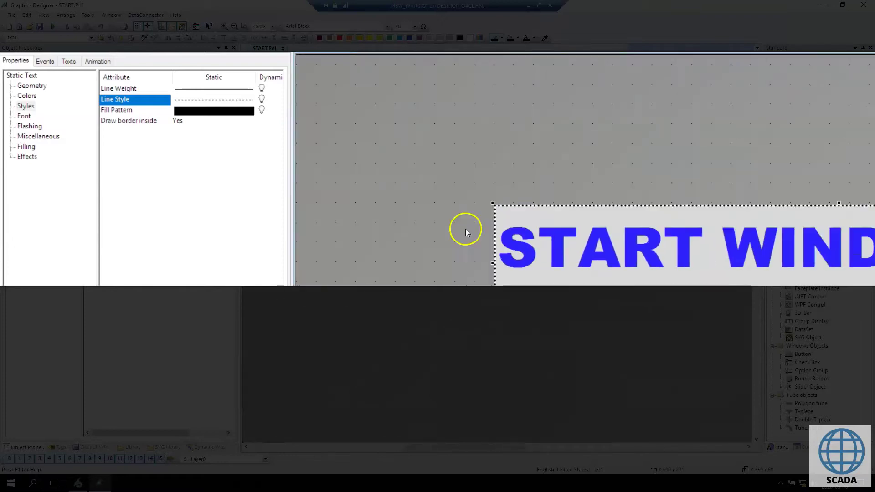
{"action": "scroll", "coordinate": [544, 165], "scroll_direction": "up", "scroll_amount": 3}
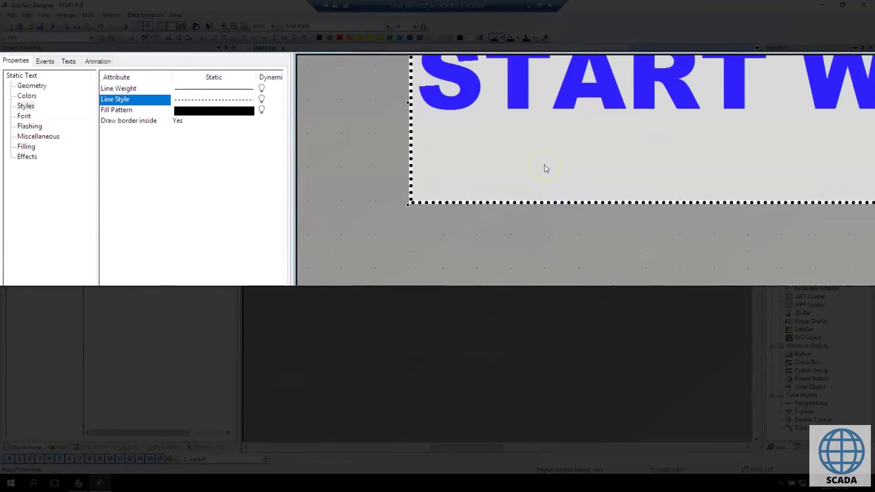
{"action": "double_click", "coordinate": [196, 89]}
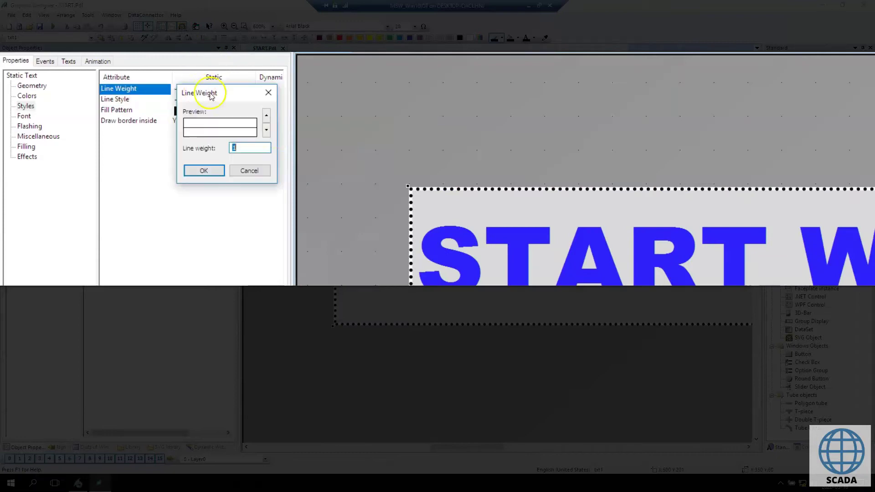
{"action": "left_click", "coordinate": [267, 117]}
{"action": "left_click", "coordinate": [268, 117]}
{"action": "left_click", "coordinate": [268, 116]}
{"action": "left_click", "coordinate": [204, 171]}
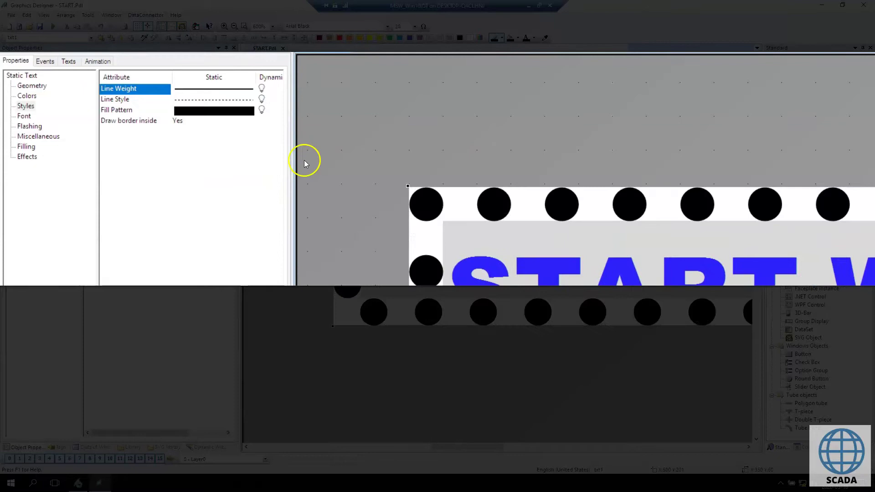
Reselect the START WINDOW text and check its fill pattern setting
{"action": "left_click", "coordinate": [473, 134]}
{"action": "scroll", "coordinate": [529, 133], "scroll_direction": "down", "scroll_amount": 4}
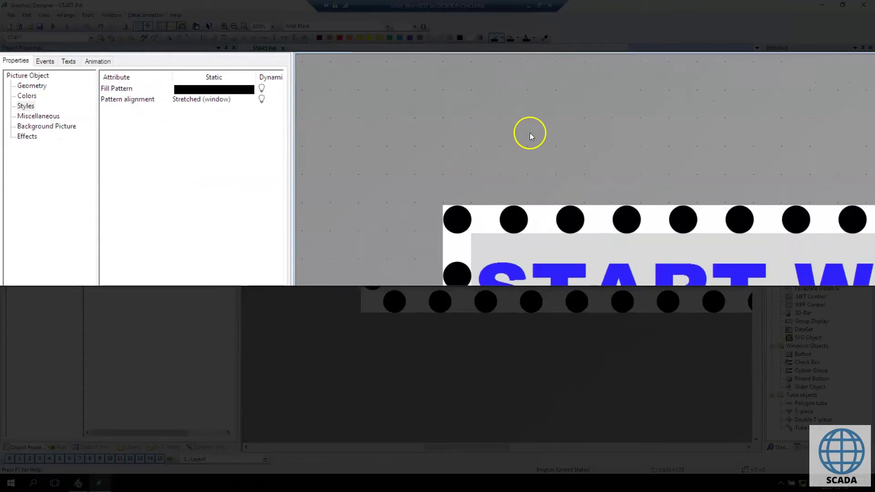
{"action": "left_click", "coordinate": [610, 197]}
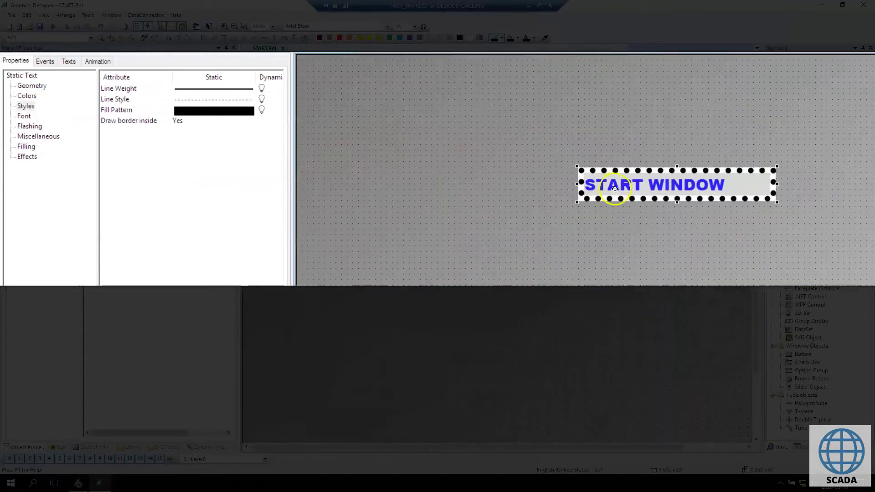
{"action": "left_click", "coordinate": [159, 113]}
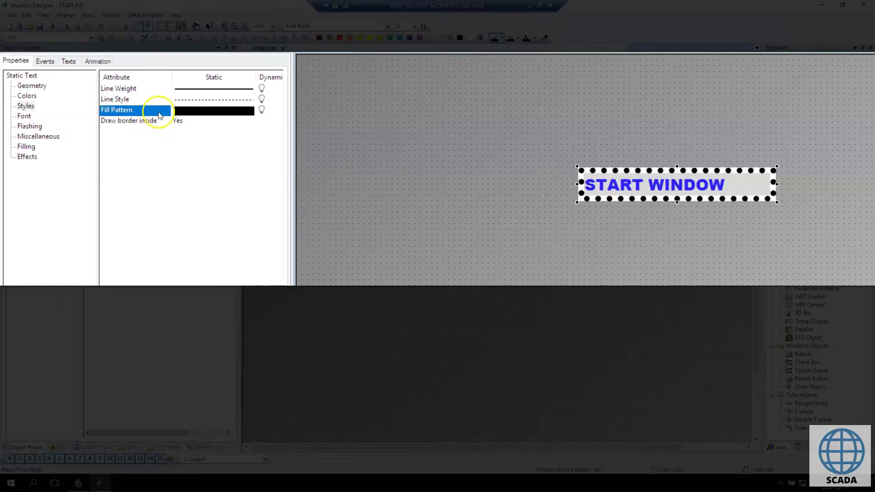
Change the font from Arial Black to Arial in the Font dialog
{"action": "left_click", "coordinate": [24, 115]}
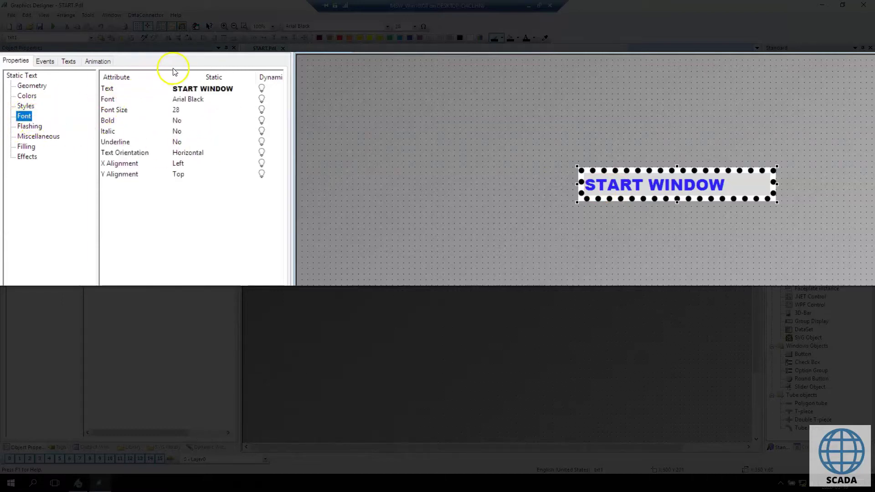
{"action": "mouse_move", "coordinate": [177, 73]}
{"action": "left_mouse_down"}
{"action": "mouse_move", "coordinate": [160, 74]}
{"action": "mouse_move", "coordinate": [168, 74]}
{"action": "left_mouse_up"}
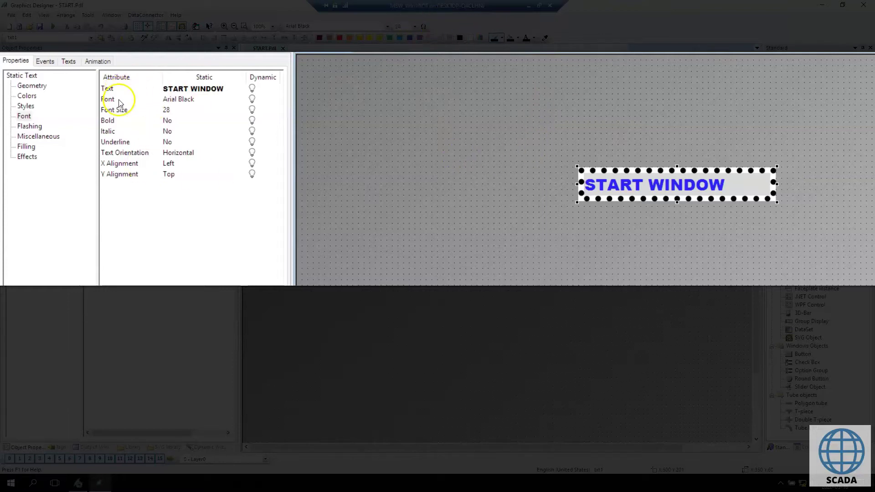
{"action": "left_click", "coordinate": [163, 100]}
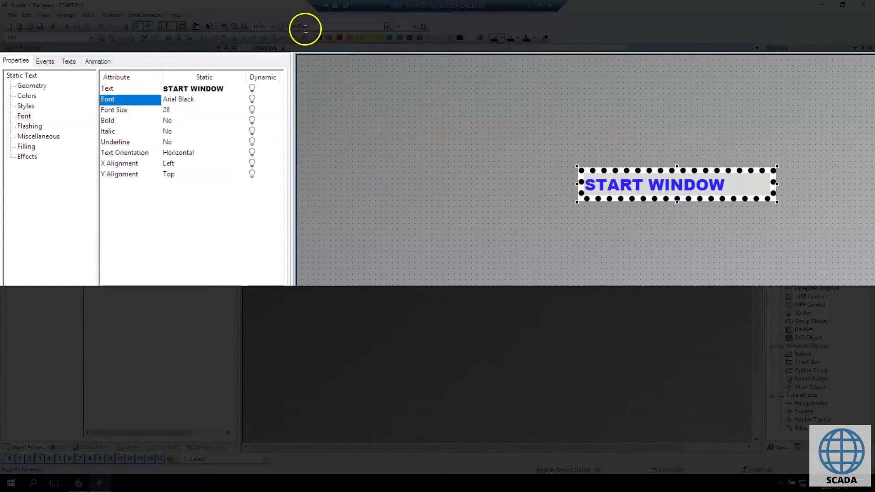
{"action": "left_click", "coordinate": [126, 111]}
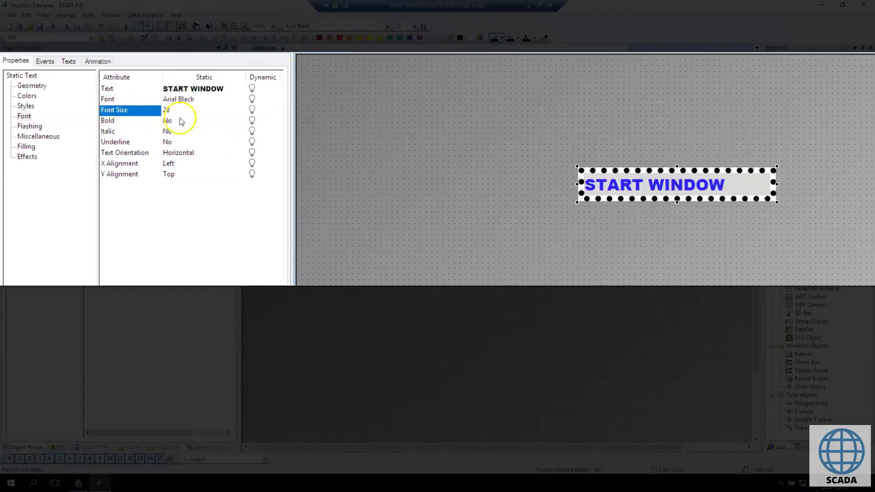
{"action": "left_click", "coordinate": [125, 123]}
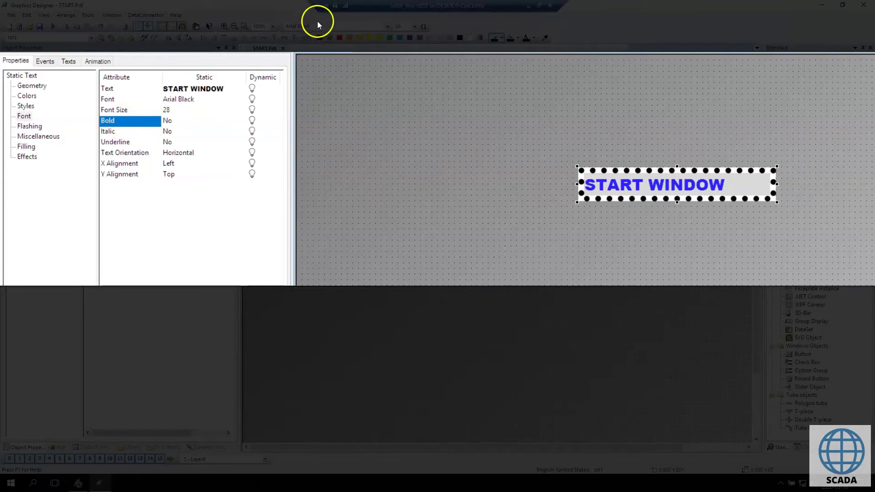
{"action": "left_click", "coordinate": [192, 100]}
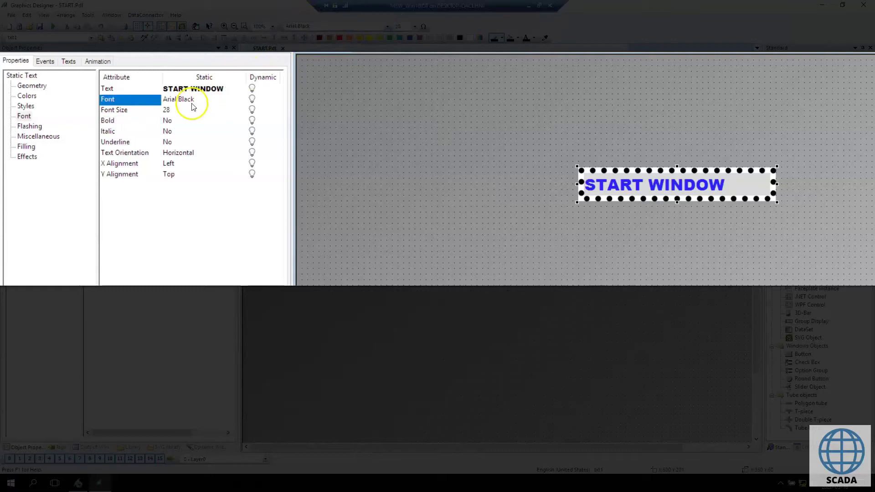
{"action": "left_click", "coordinate": [192, 100]}
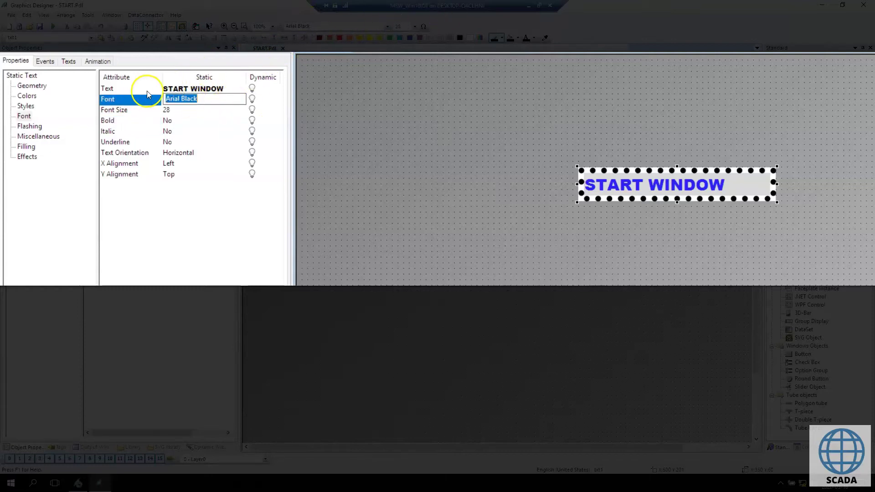
{"action": "left_click", "coordinate": [130, 101]}
{"action": "left_click", "coordinate": [129, 101]}
{"action": "left_click", "coordinate": [192, 209]}
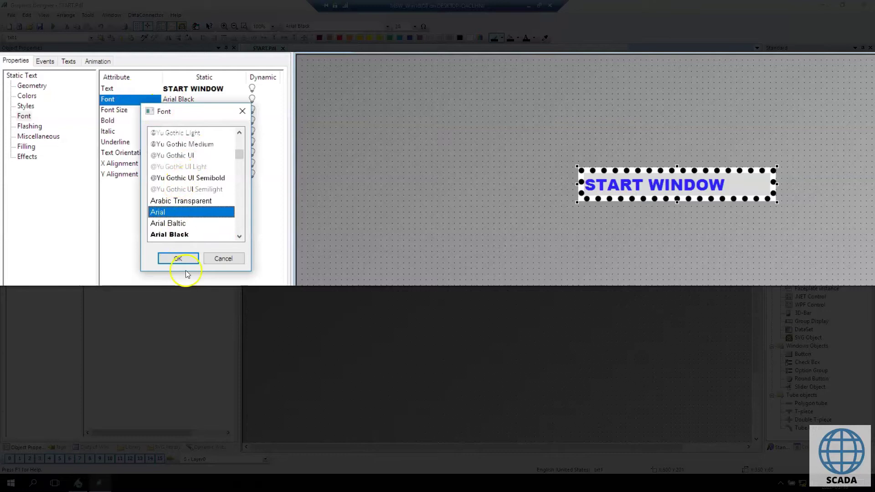
{"action": "left_click", "coordinate": [179, 256]}
Set the Bold attribute to Yes for the START WINDOW text
{"action": "double_click", "coordinate": [126, 122]}
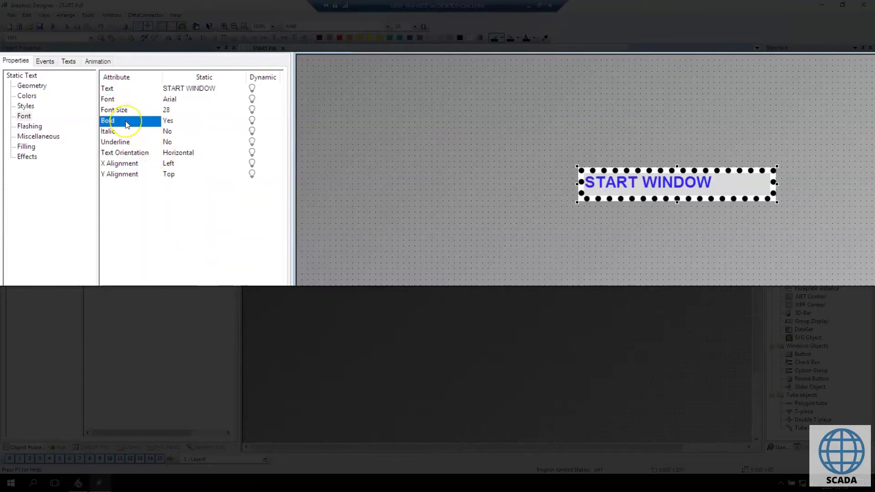
{"action": "double_click", "coordinate": [127, 124]}
{"action": "double_click", "coordinate": [128, 124]}
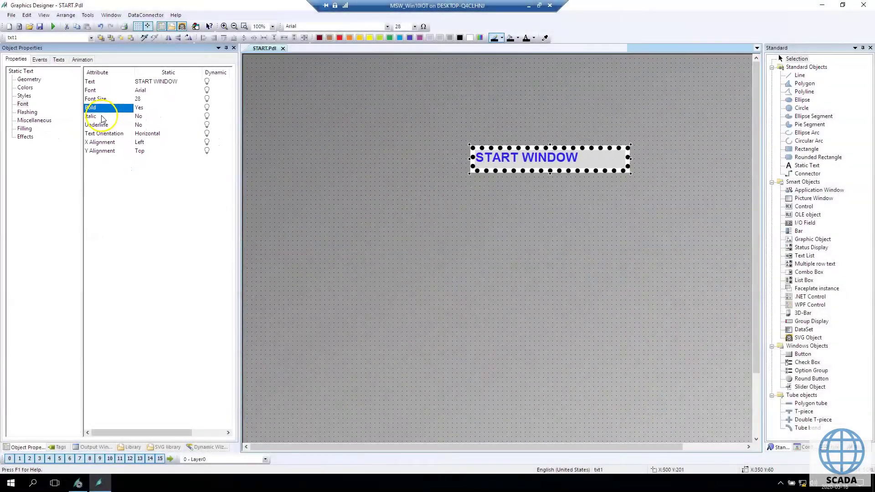
Underline the START WINDOW text, leaving italic off
{"action": "double_click", "coordinate": [122, 133]}
{"action": "double_click", "coordinate": [102, 118]}
{"action": "double_click", "coordinate": [102, 126]}
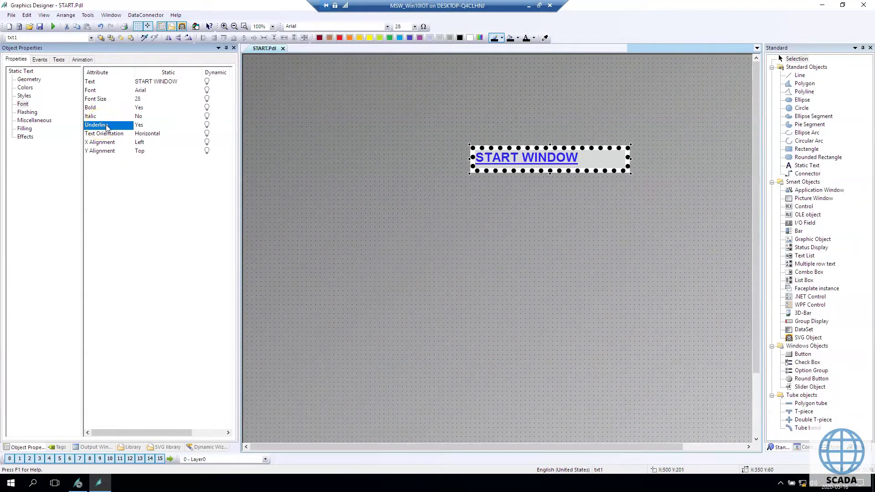
Try vertical orientation, then restore horizontal and move the resized box near the top
{"action": "double_click", "coordinate": [109, 134]}
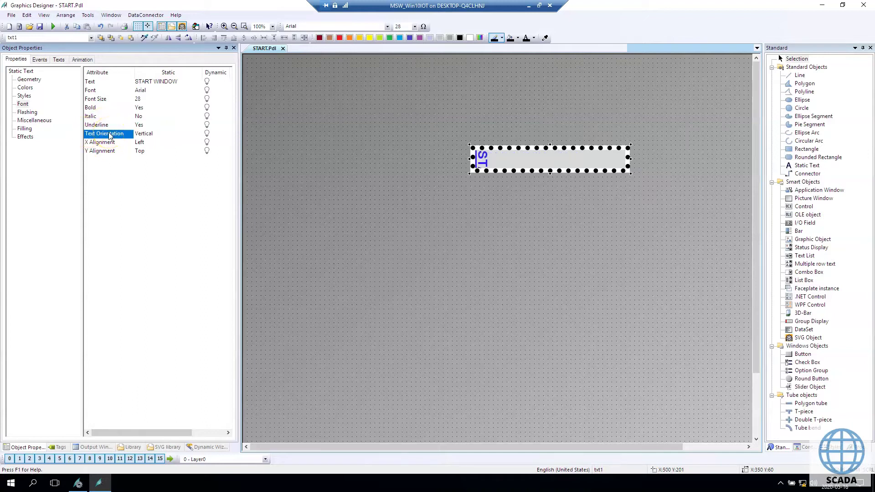
{"action": "double_click", "coordinate": [101, 135]}
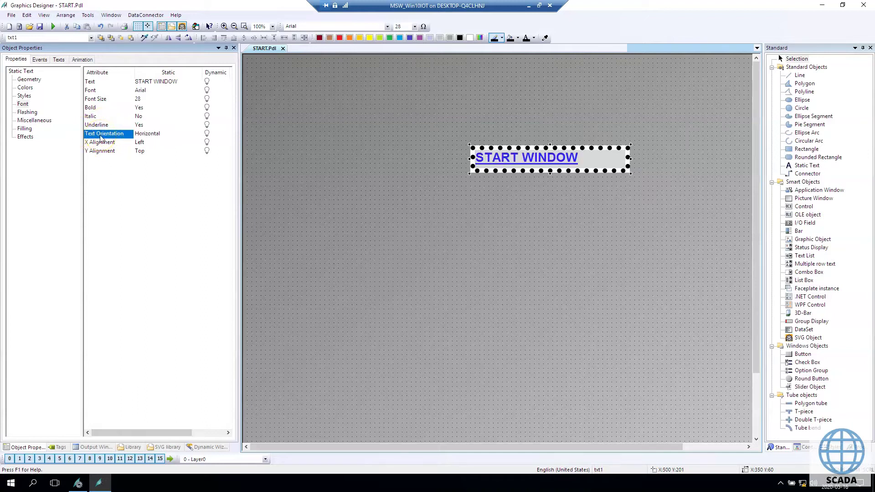
{"action": "double_click", "coordinate": [101, 135]}
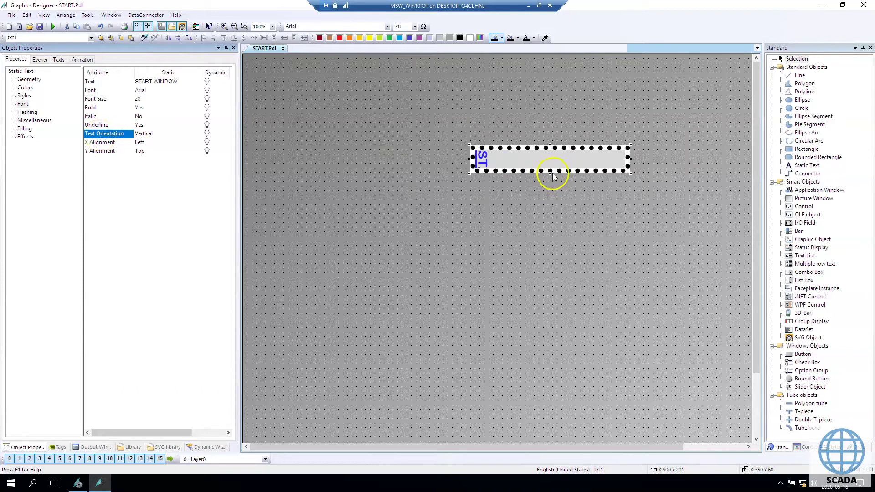
{"action": "left_click_drag", "start_coordinate": [550, 173], "coordinate": [550, 259]}
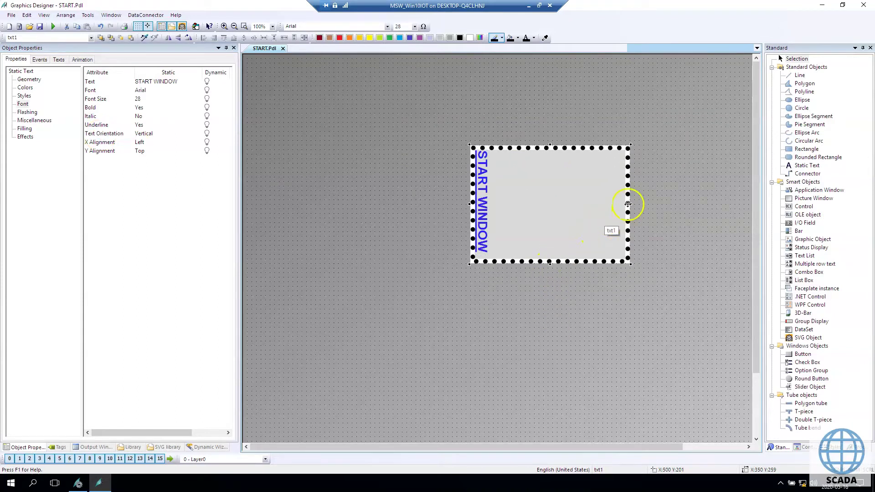
{"action": "left_click_drag", "start_coordinate": [621, 204], "coordinate": [497, 204]}
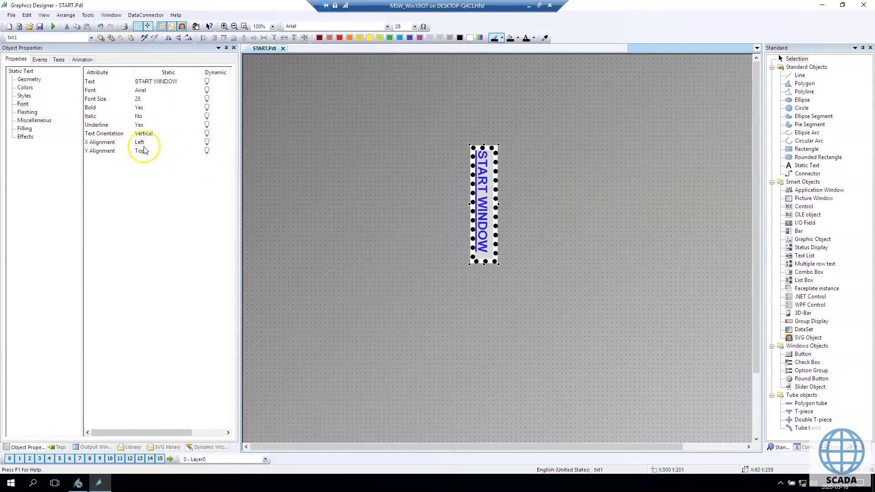
{"action": "left_click_drag", "start_coordinate": [484, 263], "coordinate": [484, 346]}
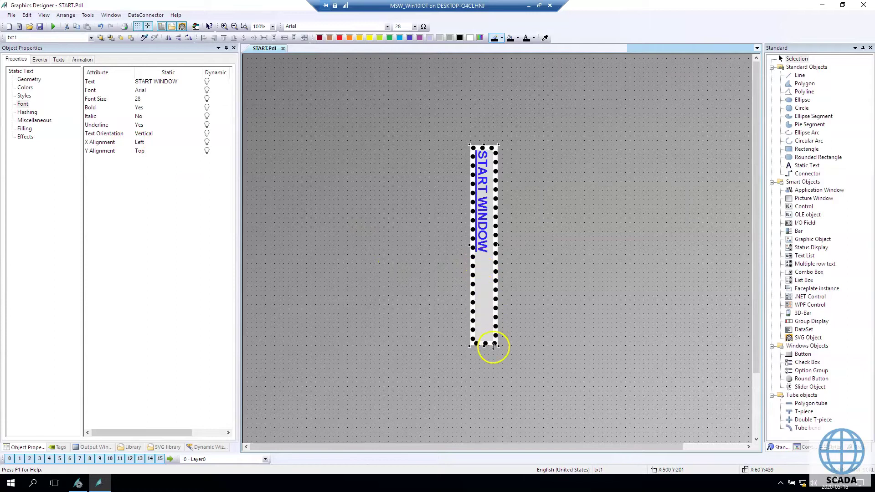
{"action": "double_click", "coordinate": [149, 133]}
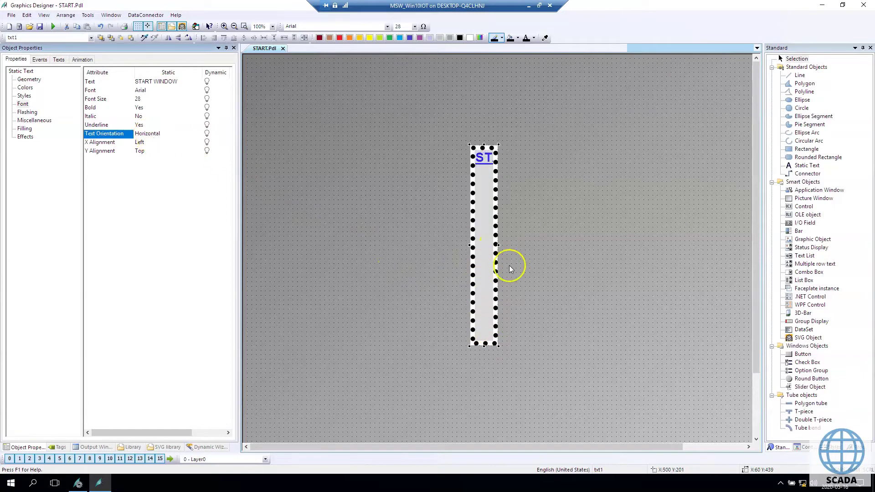
{"action": "left_click_drag", "start_coordinate": [485, 349], "coordinate": [720, 160]}
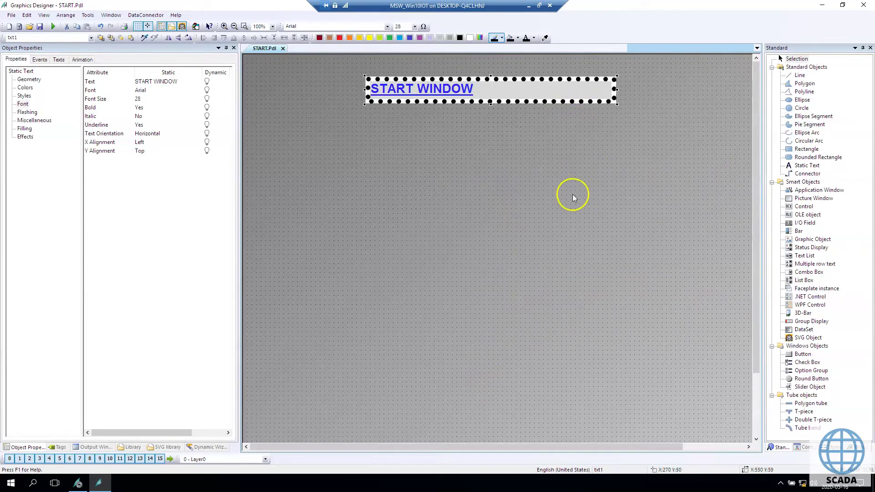
Stretch the START WINDOW text box from X 0 to the picture's right edge
{"action": "left_click_drag", "start_coordinate": [365, 90], "coordinate": [245, 89]}
{"action": "left_click_drag", "start_coordinate": [615, 90], "coordinate": [742, 92]}
{"action": "scroll", "coordinate": [670, 141], "scroll_direction": "down", "scroll_amount": 1}
{"action": "scroll", "coordinate": [671, 140], "scroll_direction": "down", "scroll_amount": 1}
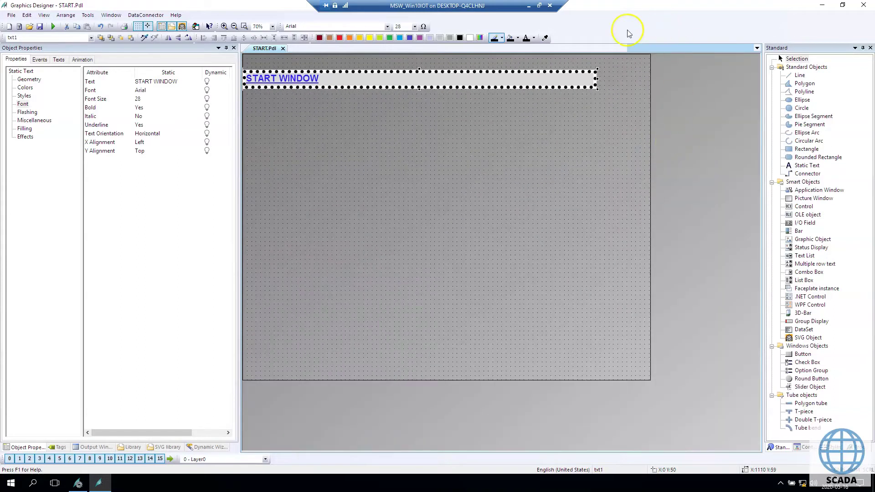
{"action": "left_click_drag", "start_coordinate": [597, 78], "coordinate": [652, 76]}
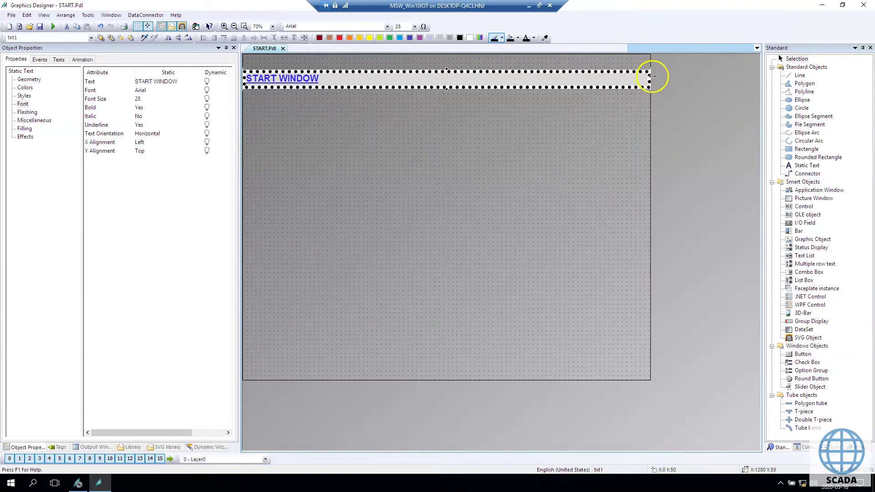
{"action": "left_click", "coordinate": [433, 132]}
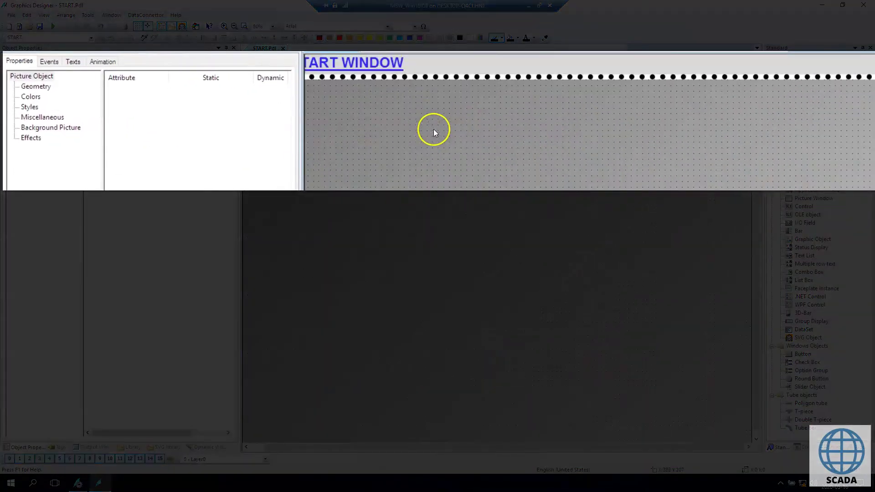
{"action": "left_click", "coordinate": [386, 82]}
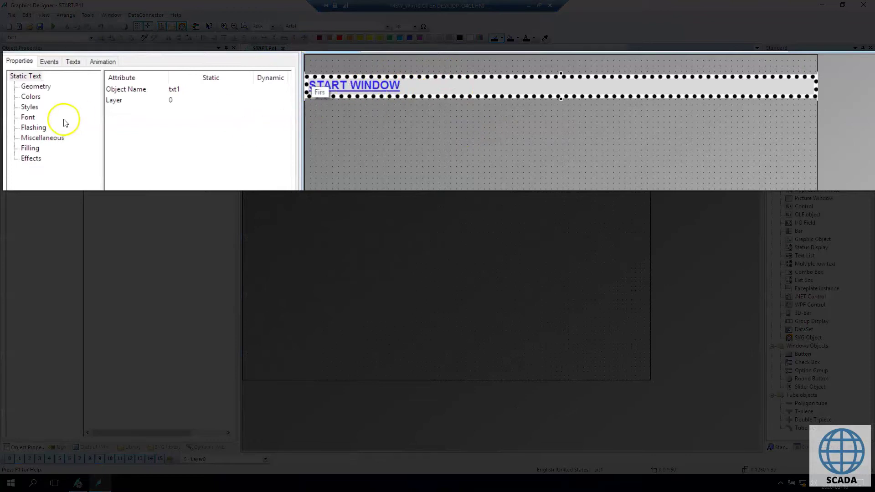
{"action": "left_click", "coordinate": [28, 117]}
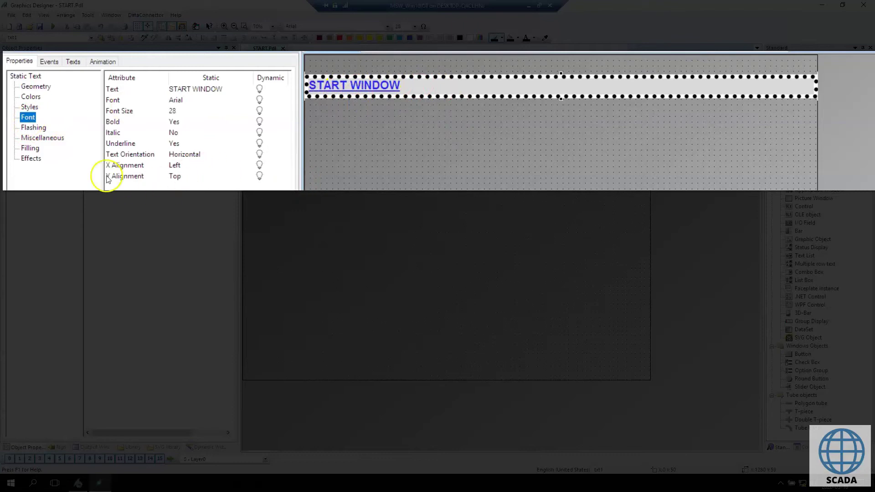
Set the START WINDOW text's X Alignment to Centered
{"action": "left_click", "coordinate": [139, 155]}
{"action": "left_click", "coordinate": [136, 167]}
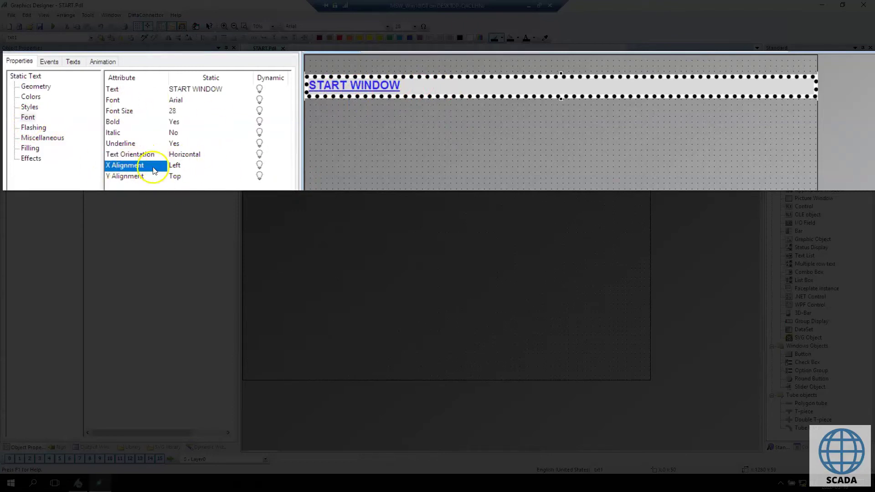
{"action": "double_click", "coordinate": [181, 166]}
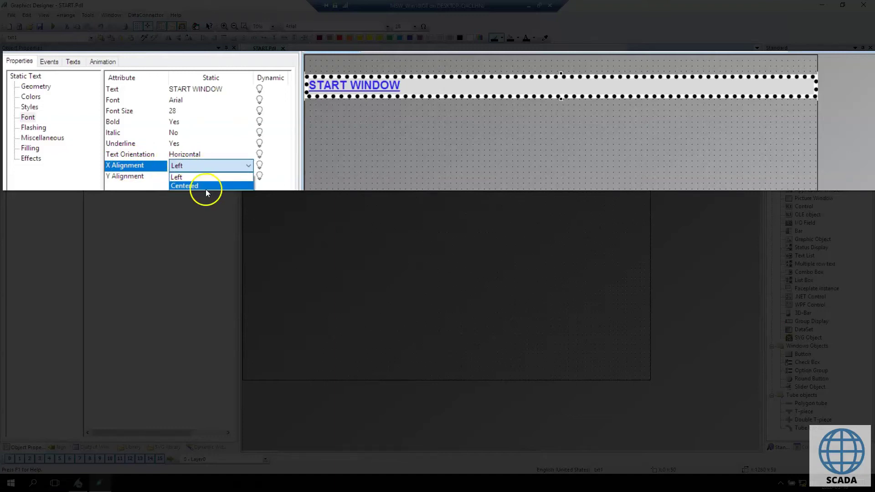
{"action": "left_click", "coordinate": [206, 189]}
{"action": "double_click", "coordinate": [194, 171]}
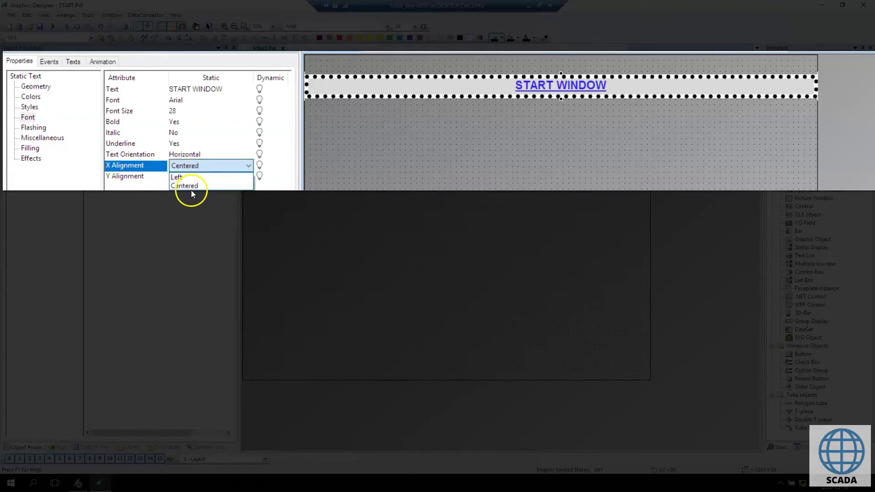
{"action": "left_click", "coordinate": [189, 189]}
{"action": "double_click", "coordinate": [181, 167]}
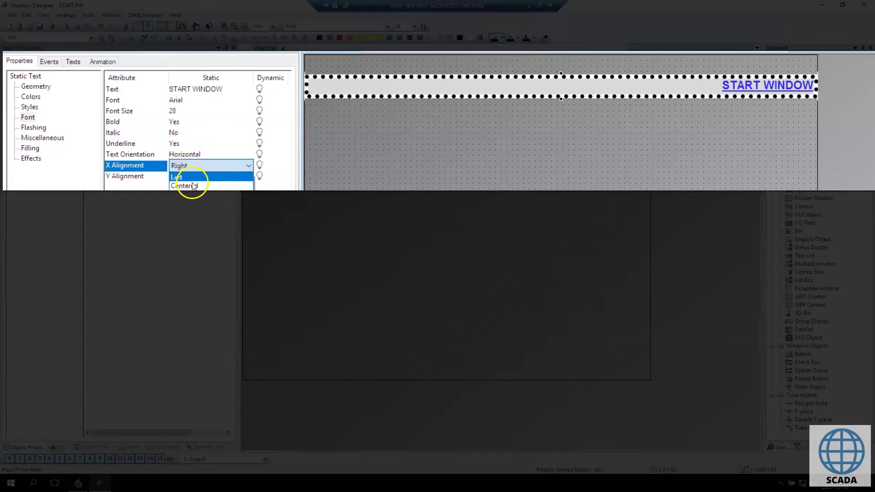
{"action": "left_click", "coordinate": [191, 186]}
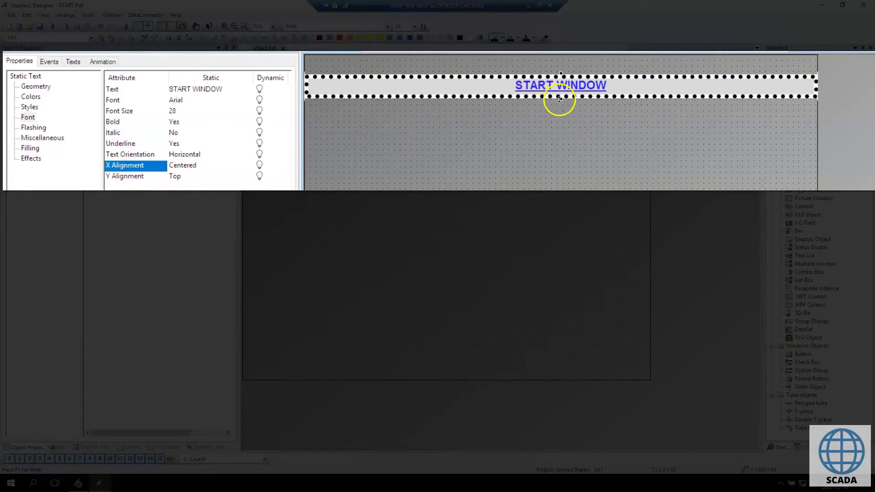
Set Y Alignment to Centered and shrink the text box back to a slim bar
{"action": "left_click_drag", "start_coordinate": [560, 100], "coordinate": [559, 162]}
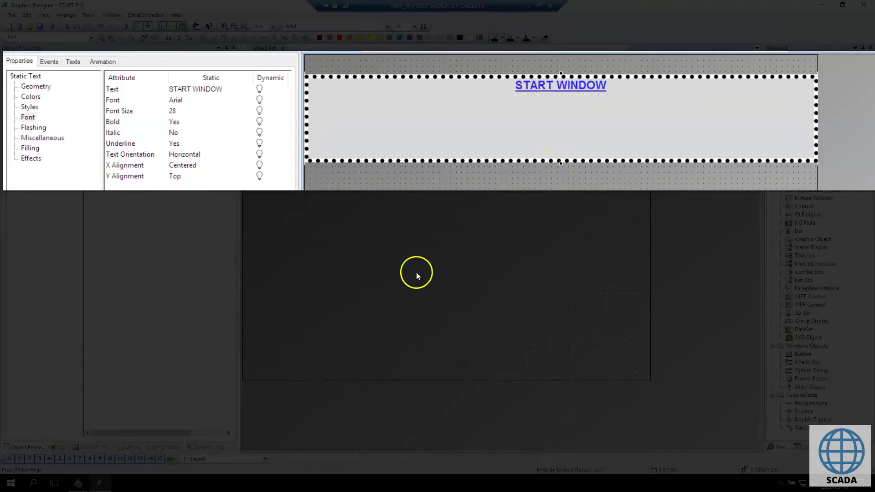
{"action": "left_click", "coordinate": [442, 206]}
{"action": "left_click", "coordinate": [565, 150]}
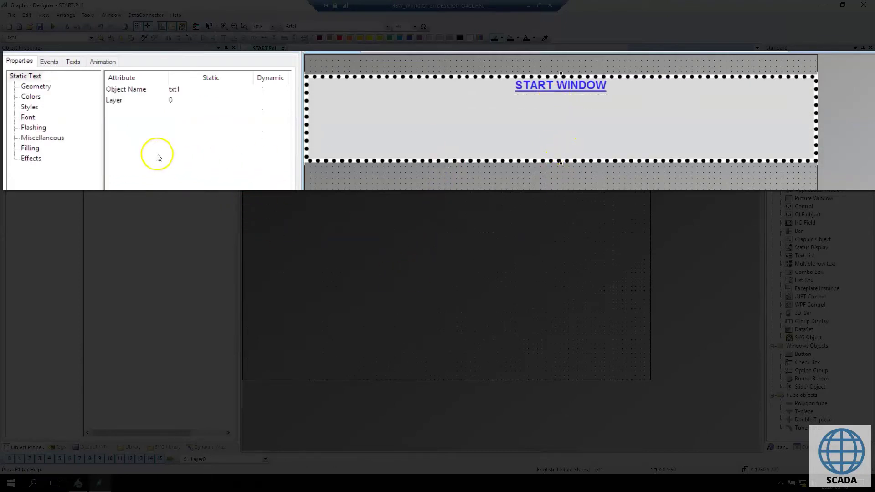
{"action": "left_click", "coordinate": [28, 117]}
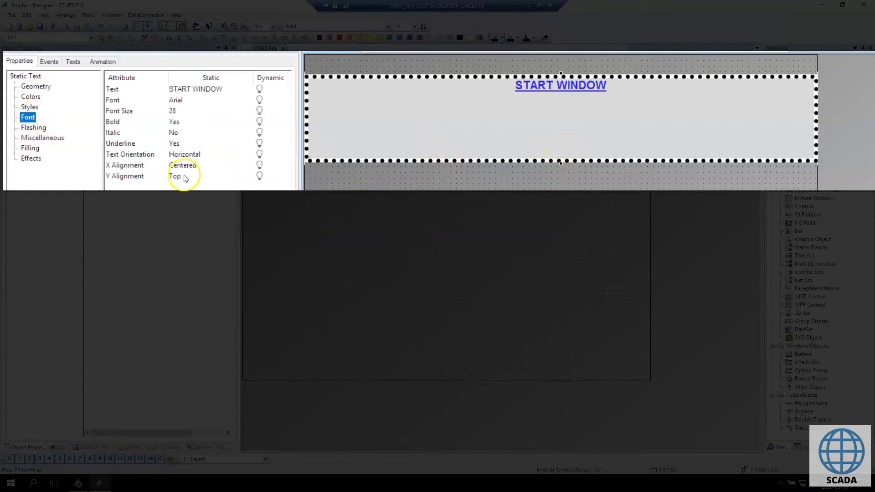
{"action": "left_click", "coordinate": [187, 177]}
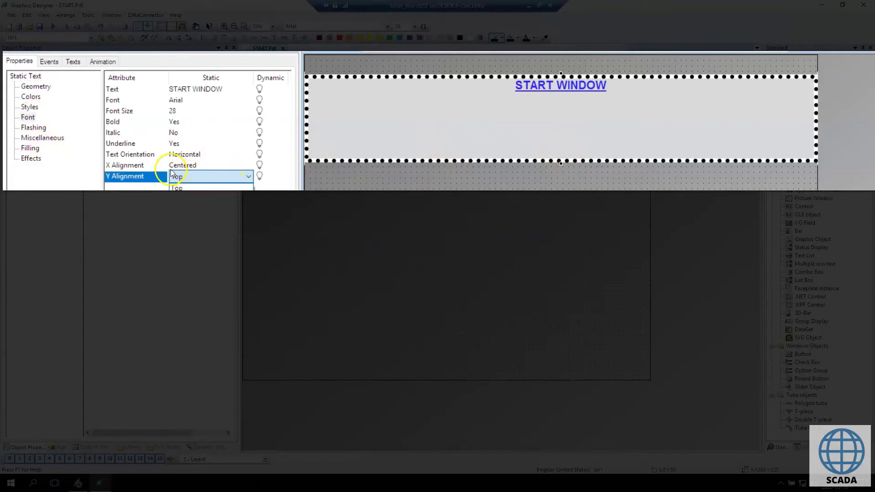
{"action": "left_click", "coordinate": [187, 196]}
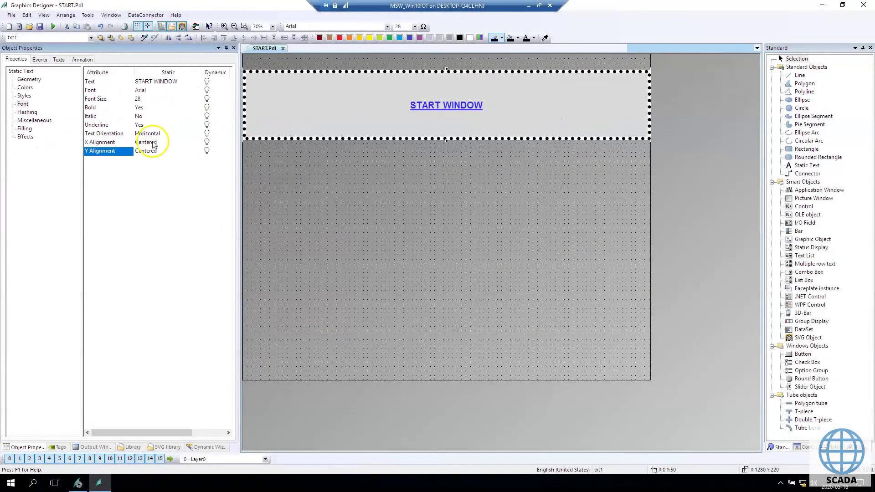
{"action": "left_click", "coordinate": [153, 150]}
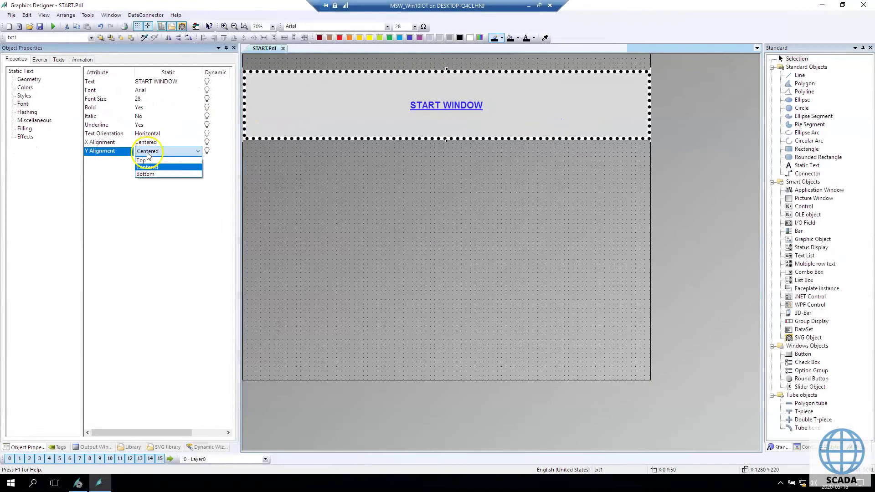
{"action": "left_click", "coordinate": [157, 172]}
{"action": "left_click", "coordinate": [146, 151]}
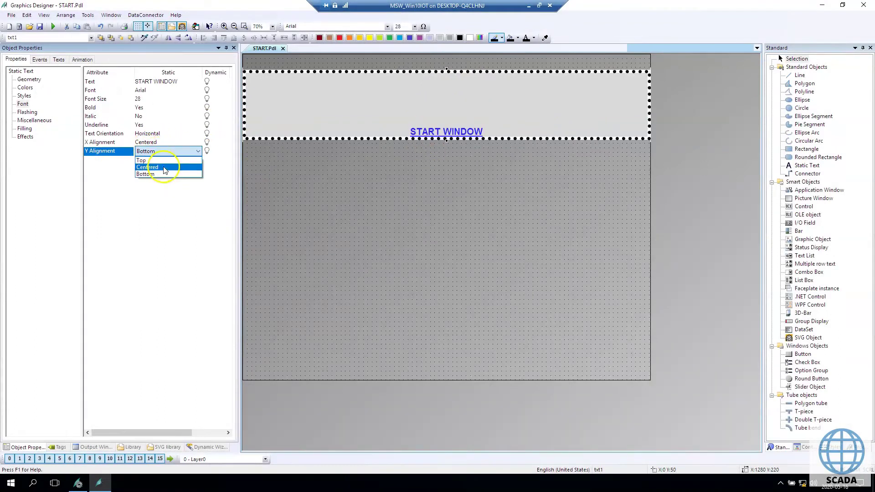
{"action": "left_click", "coordinate": [148, 165]}
{"action": "left_click_drag", "start_coordinate": [447, 139], "coordinate": [450, 101]}
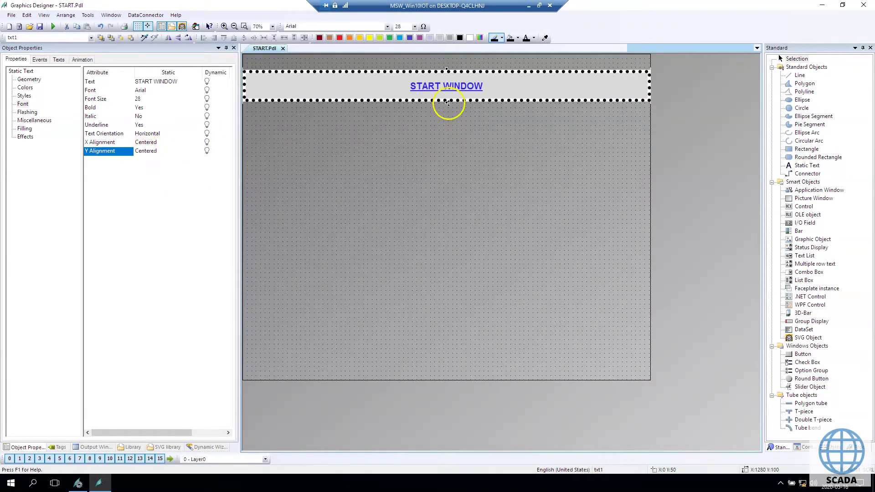
{"action": "left_click", "coordinate": [26, 112]}
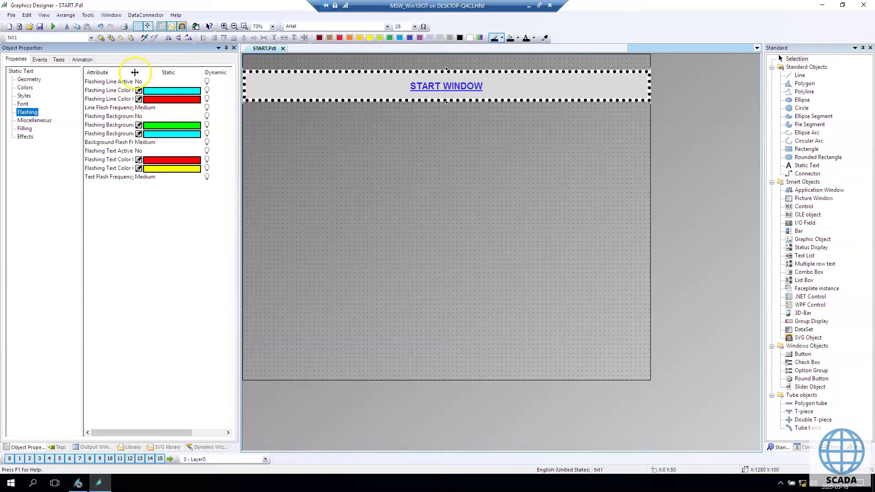
Turn on Flashing Background Active with red as the flash-off colour
{"action": "mouse_move", "coordinate": [153, 70]}
{"action": "left_mouse_down"}
{"action": "mouse_move", "coordinate": [160, 69]}
{"action": "mouse_move", "coordinate": [149, 71]}
{"action": "left_mouse_up"}
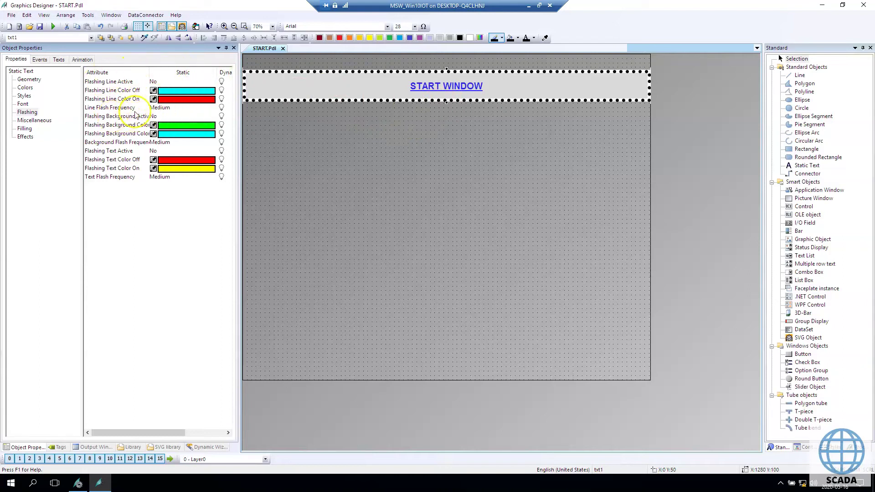
{"action": "mouse_move", "coordinate": [149, 72]}
{"action": "left_mouse_down"}
{"action": "mouse_move", "coordinate": [175, 72]}
{"action": "mouse_move", "coordinate": [159, 73]}
{"action": "left_mouse_up"}
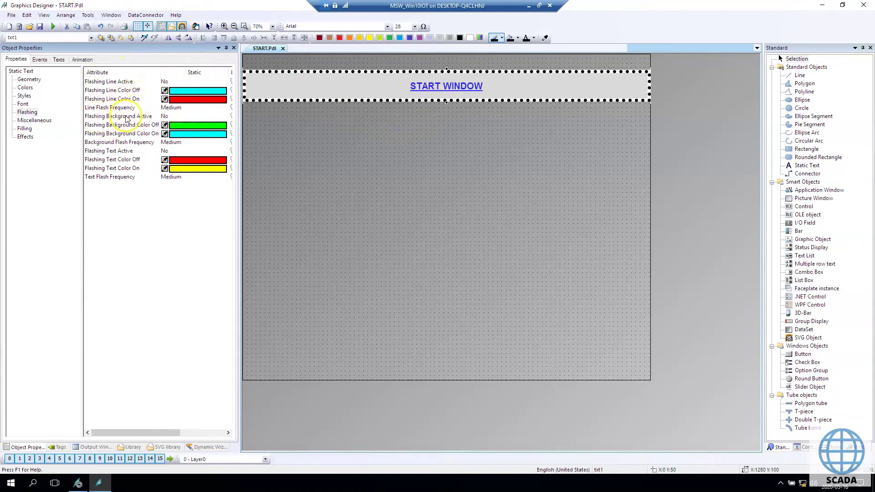
{"action": "left_click", "coordinate": [169, 117]}
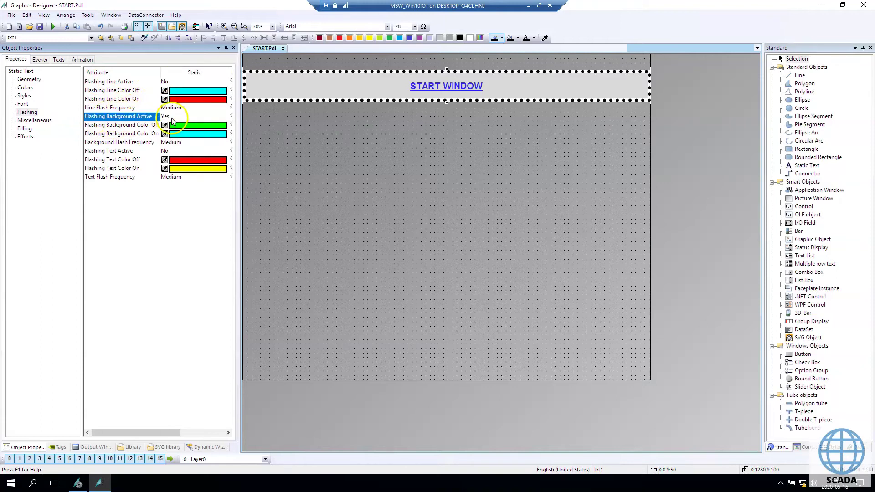
{"action": "left_click", "coordinate": [136, 127]}
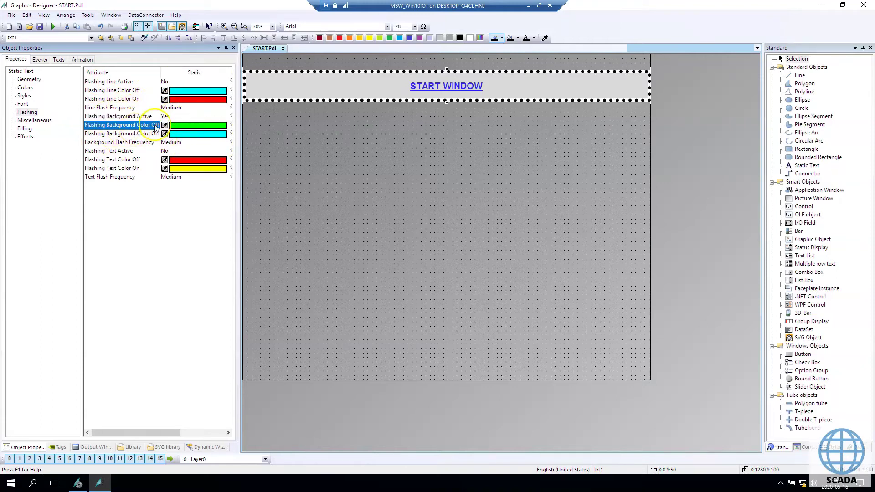
{"action": "double_click", "coordinate": [182, 128]}
{"action": "left_click", "coordinate": [246, 156]}
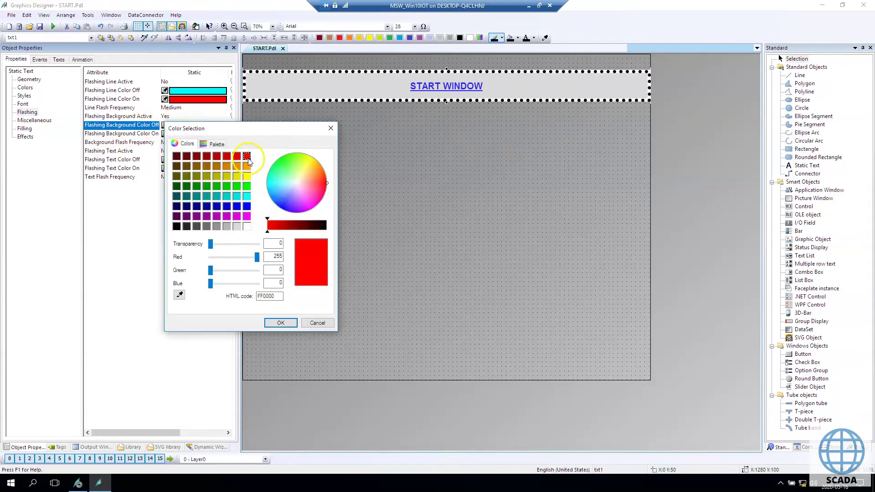
{"action": "left_click", "coordinate": [280, 323]}
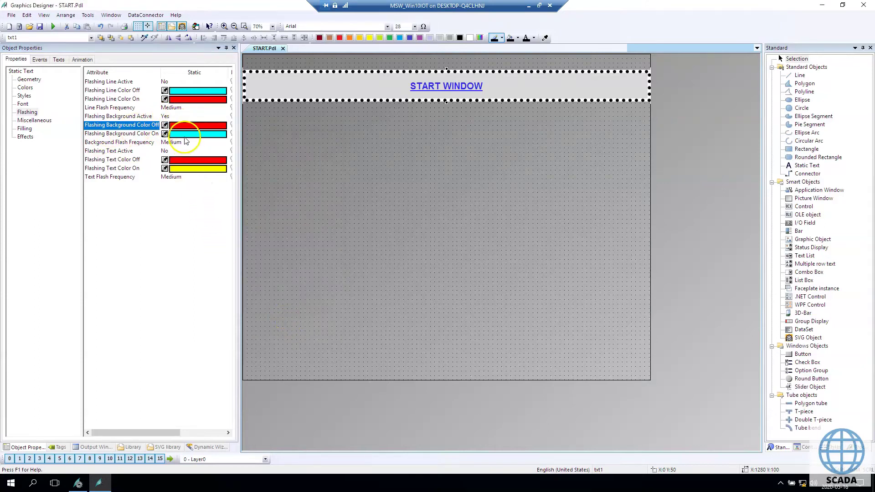
Set the flash-on colour to white and Background Flash Frequency to Medium
{"action": "double_click", "coordinate": [182, 134]}
{"action": "left_click", "coordinate": [246, 234]}
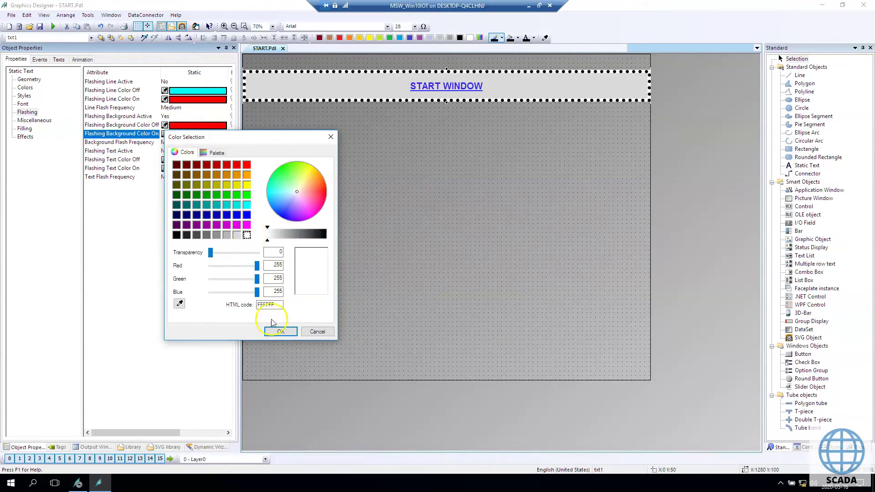
{"action": "left_click", "coordinate": [279, 332]}
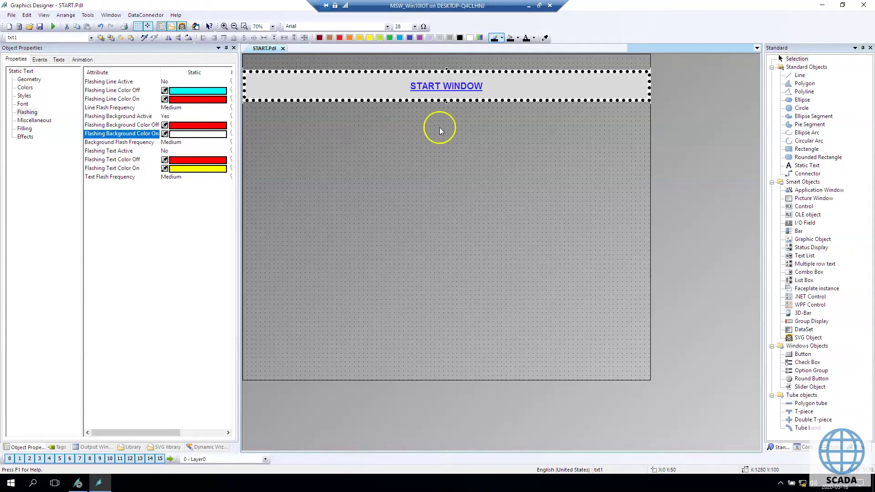
{"action": "left_click", "coordinate": [139, 144]}
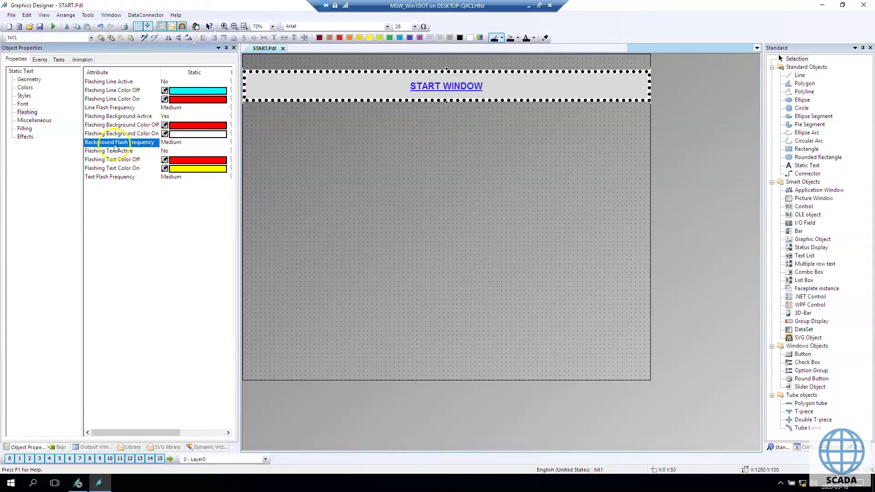
{"action": "double_click", "coordinate": [143, 145]}
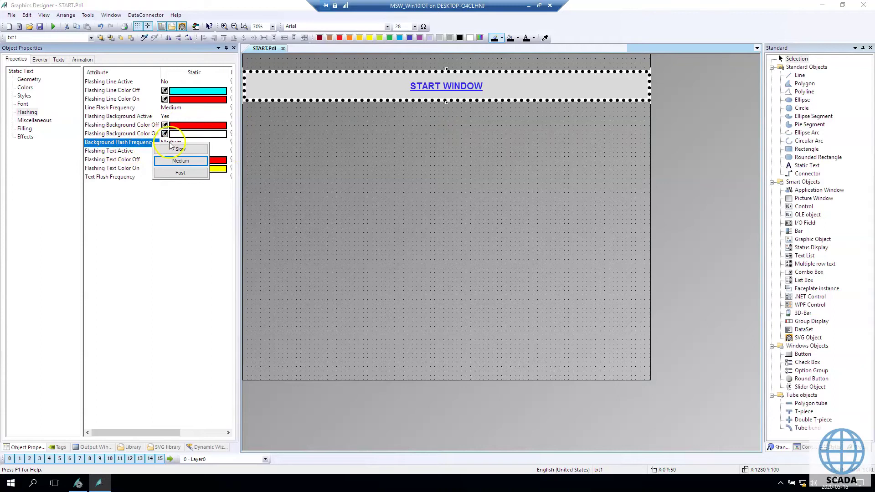
{"action": "left_click", "coordinate": [177, 152]}
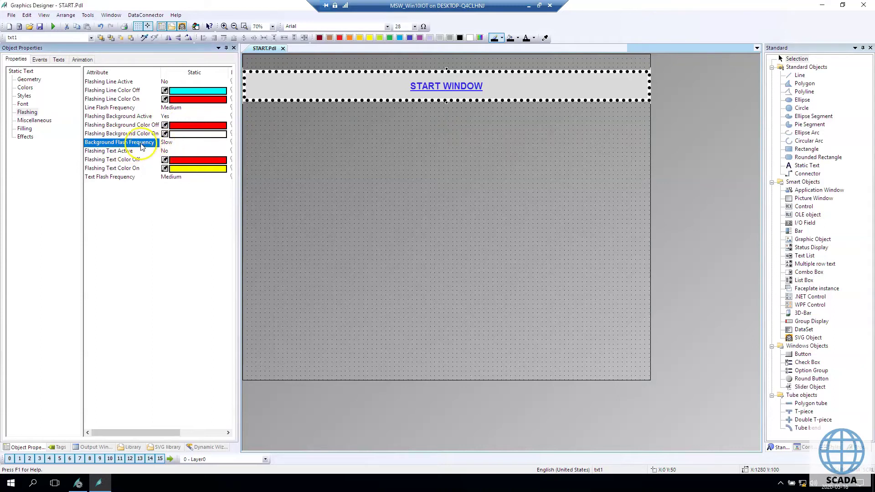
{"action": "double_click", "coordinate": [145, 145]}
{"action": "left_click", "coordinate": [178, 162]}
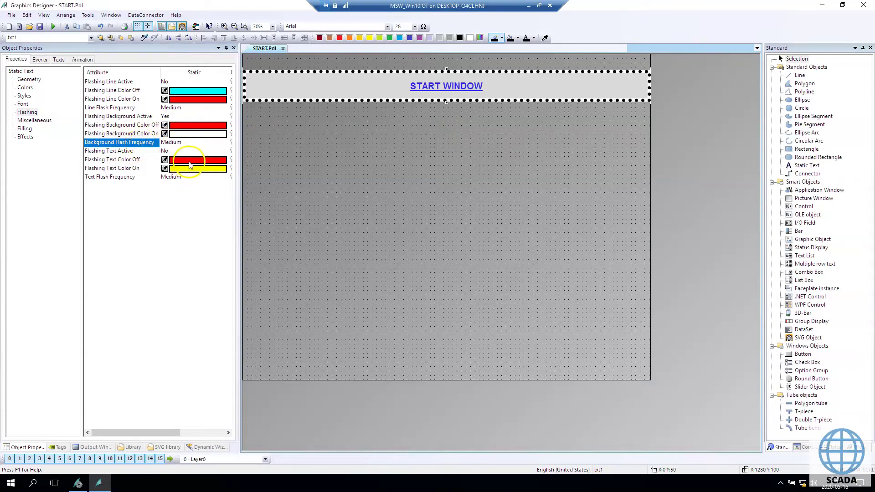
Show txt1's Miscellaneous properties and toggle its Display attribute
{"action": "left_click", "coordinate": [533, 124]}
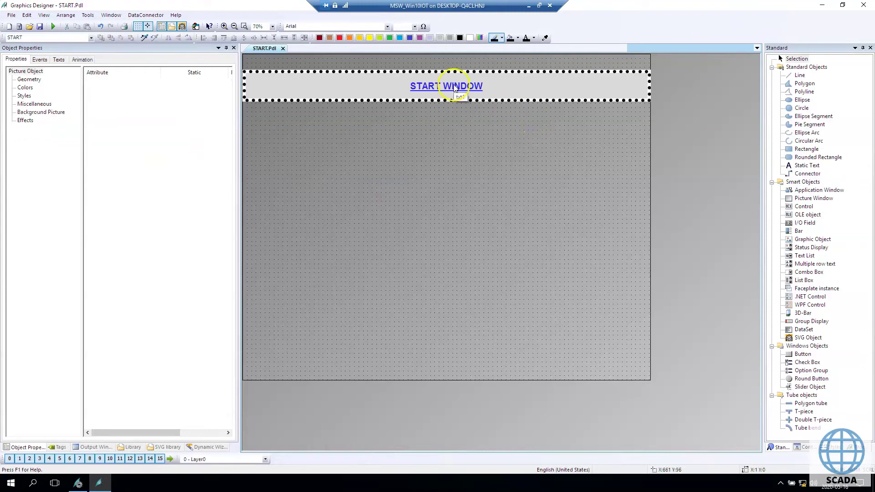
{"action": "left_click", "coordinate": [422, 91]}
{"action": "left_click", "coordinate": [28, 120]}
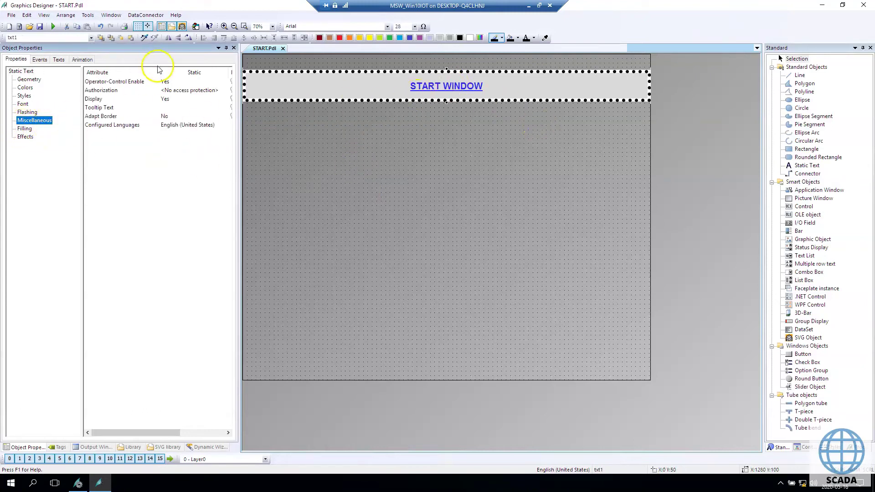
{"action": "left_click_drag", "start_coordinate": [159, 68], "coordinate": [153, 69]}
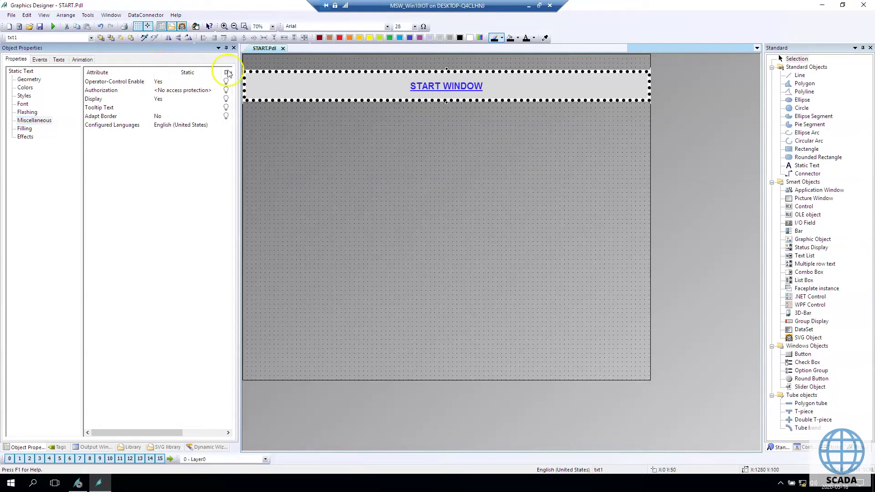
{"action": "left_click_drag", "start_coordinate": [223, 68], "coordinate": [195, 71]}
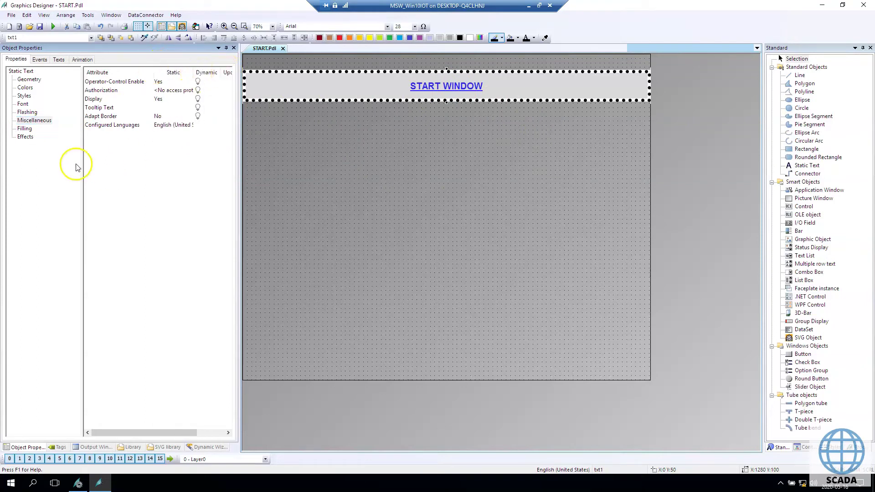
{"action": "left_click", "coordinate": [129, 84]}
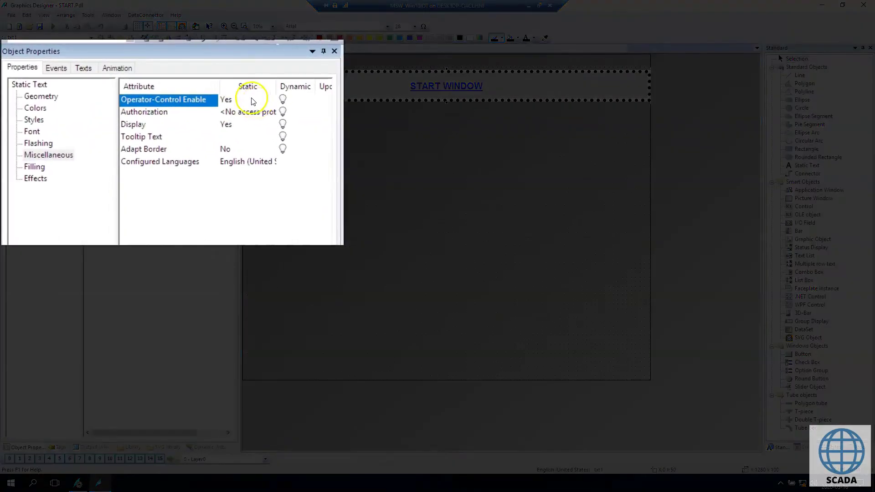
{"action": "left_click", "coordinate": [155, 112]}
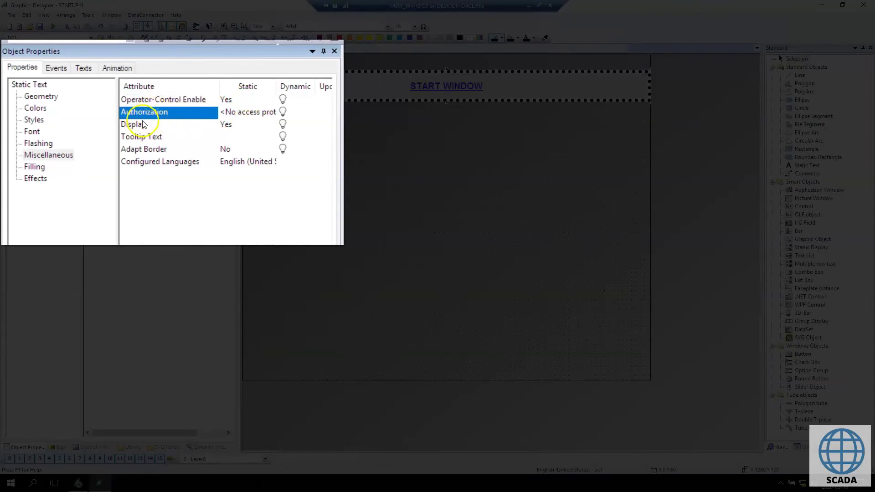
{"action": "left_click", "coordinate": [145, 125]}
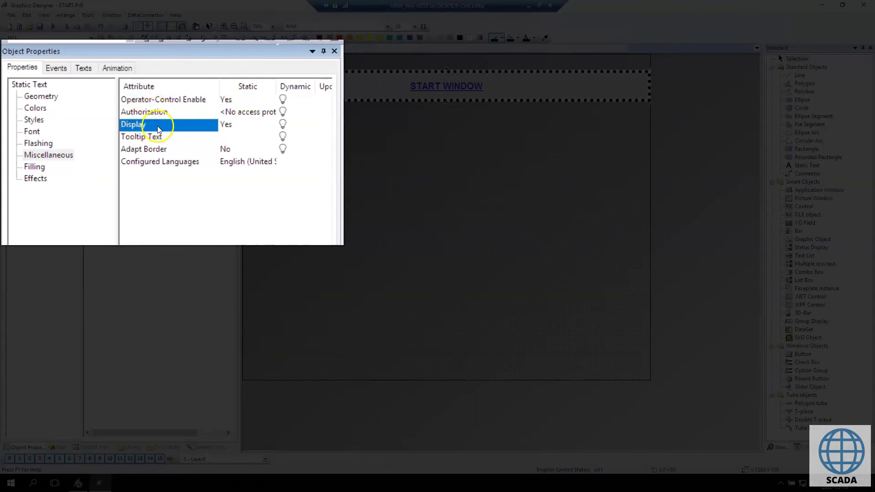
{"action": "double_click", "coordinate": [158, 129]}
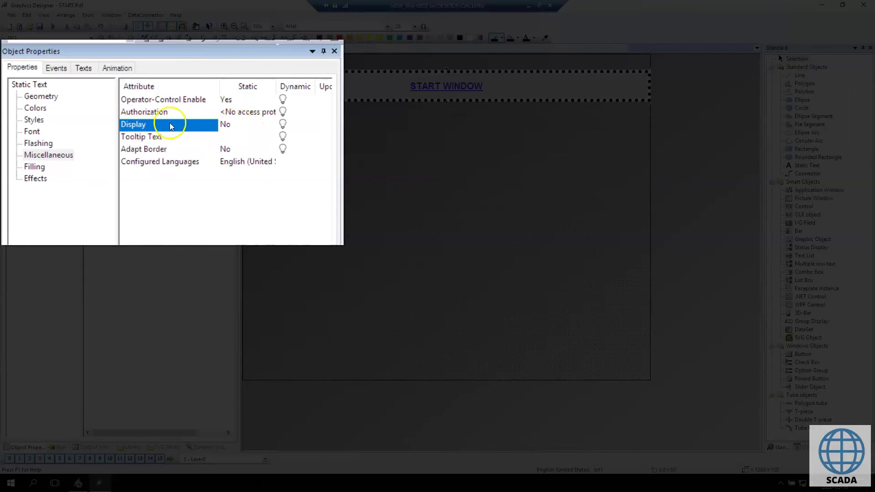
Enter 'This is tooltip' as the English Tooltip Text in the Text Input dialog
{"action": "left_click", "coordinate": [135, 138]}
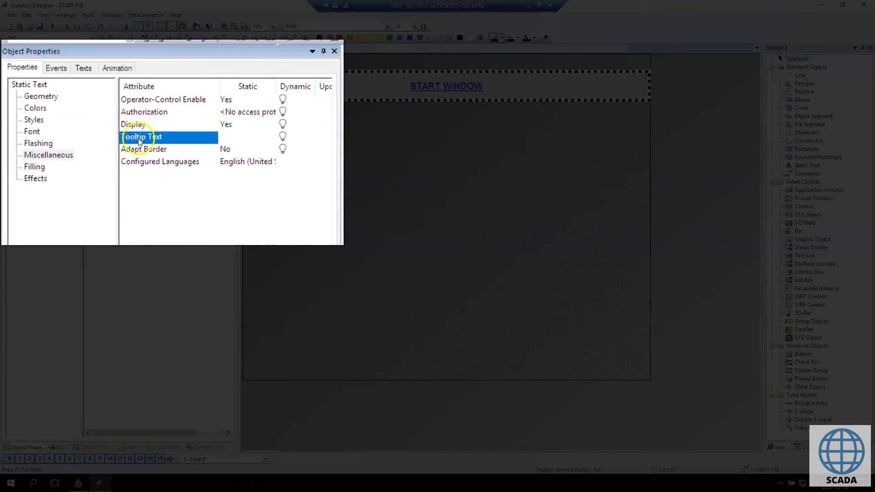
{"action": "double_click", "coordinate": [167, 137]}
{"action": "left_click", "coordinate": [323, 163]}
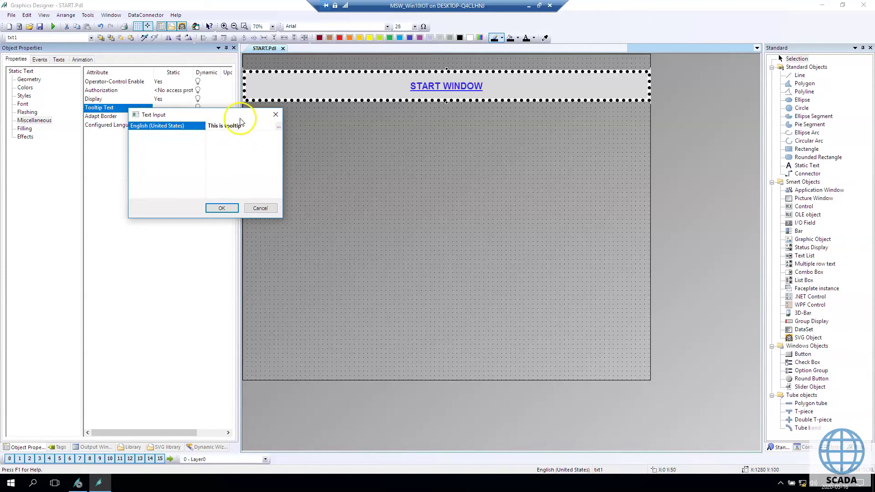
Confirm 'This is tooltip' as txt1's tooltip, leaving Configured Languages unchanged
{"action": "left_click_drag", "start_coordinate": [248, 115], "coordinate": [341, 128]}
{"action": "left_click", "coordinate": [343, 140]}
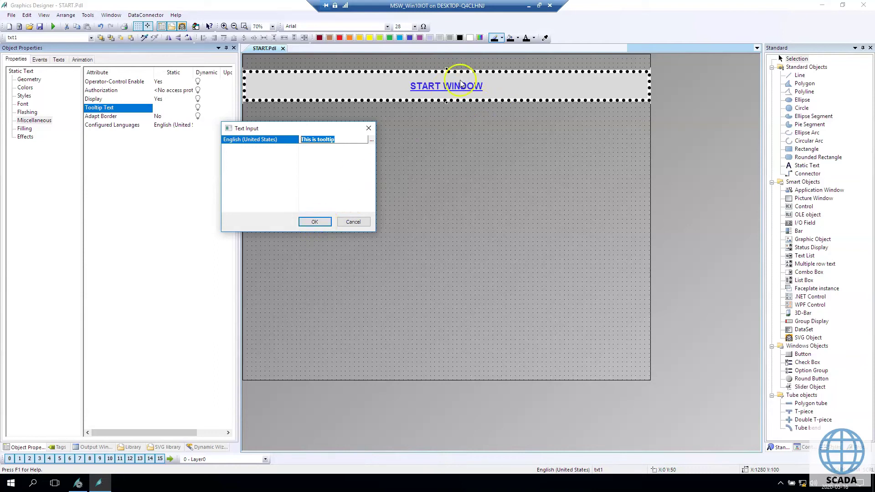
{"action": "left_click", "coordinate": [316, 222]}
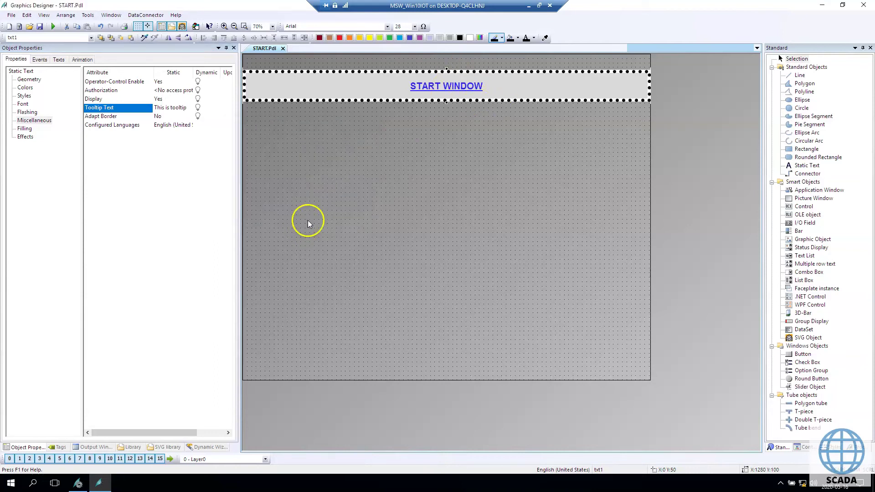
{"action": "left_click", "coordinate": [98, 117]}
{"action": "double_click", "coordinate": [104, 126]}
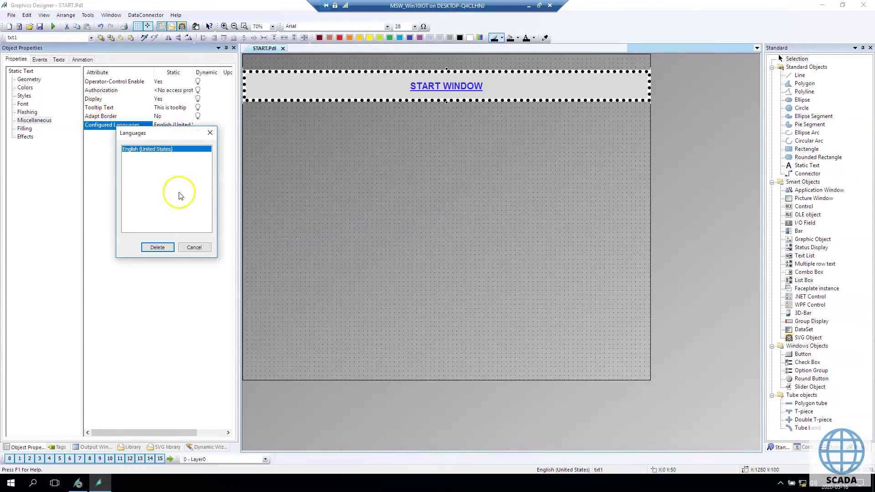
{"action": "left_click", "coordinate": [195, 249]}
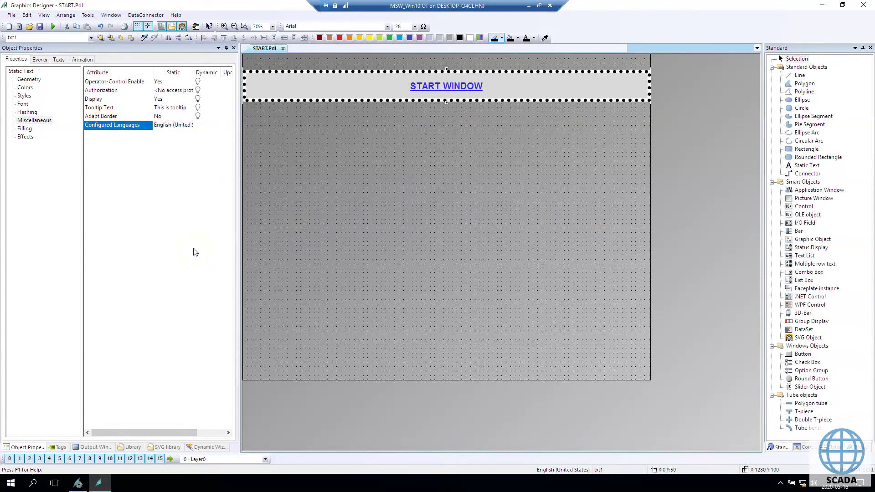
Toggle txt1's Dynamic Filling under Filling and set its Fill Level to 90
{"action": "left_click", "coordinate": [25, 129]}
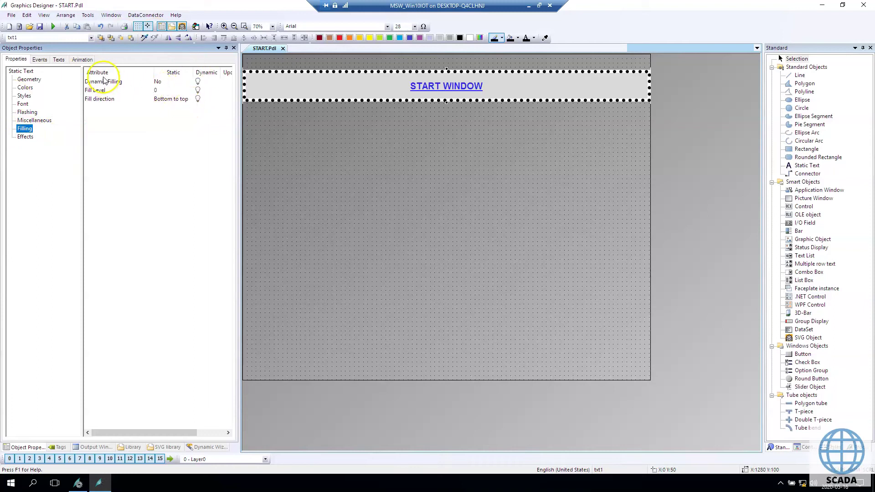
{"action": "double_click", "coordinate": [159, 83]}
{"action": "double_click", "coordinate": [162, 88]}
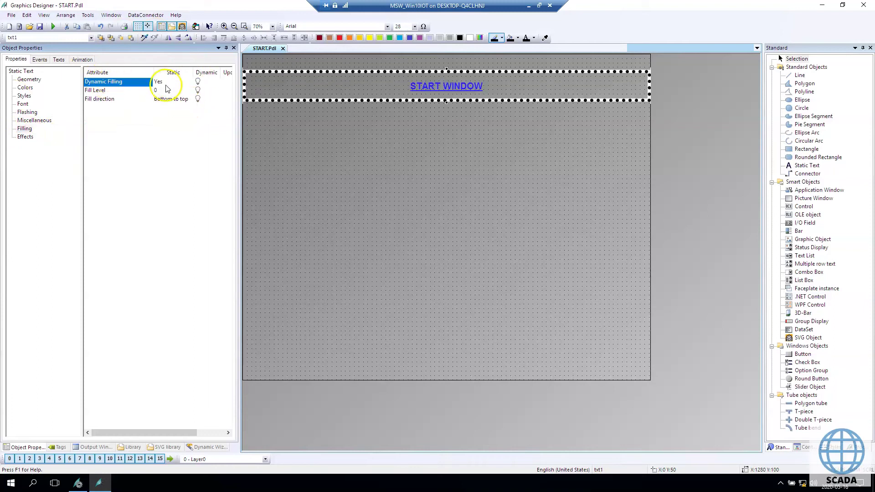
{"action": "double_click", "coordinate": [168, 89]}
{"action": "double_click", "coordinate": [168, 89]}
{"action": "double_click", "coordinate": [167, 89]}
{"action": "double_click", "coordinate": [168, 88]}
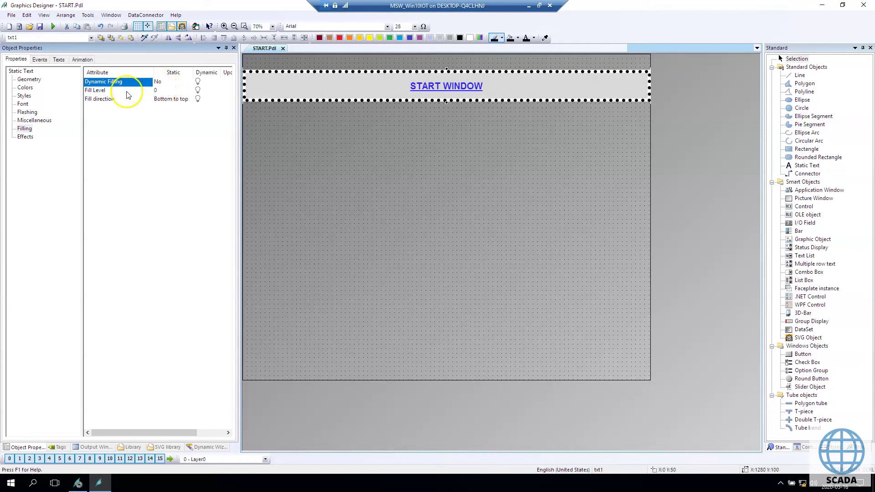
{"action": "double_click", "coordinate": [169, 82]}
{"action": "double_click", "coordinate": [166, 91]}
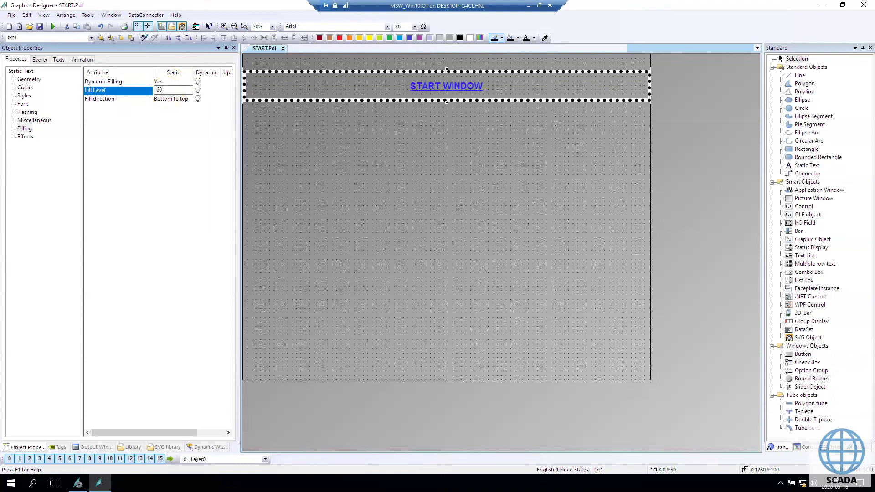
{"action": "key", "text": "Return"}
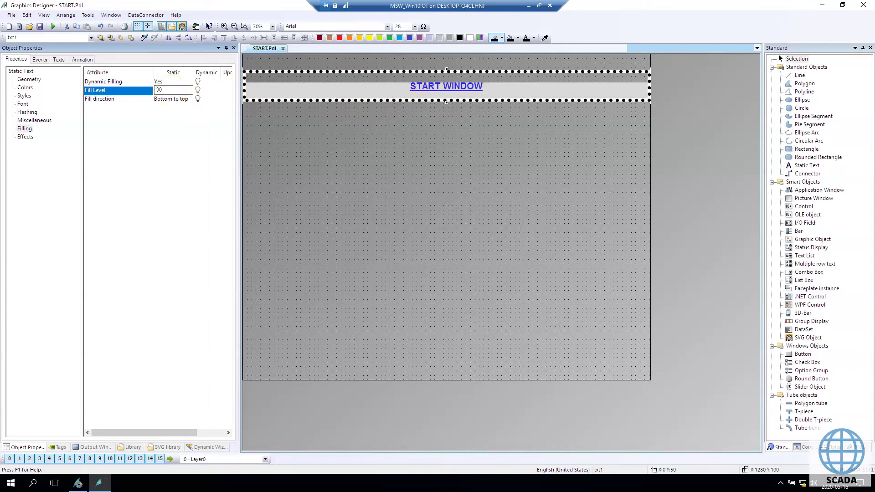
{"action": "key", "text": "Return"}
Set the START WINDOW text's Object Transparency to 50
{"action": "left_click", "coordinate": [165, 85]}
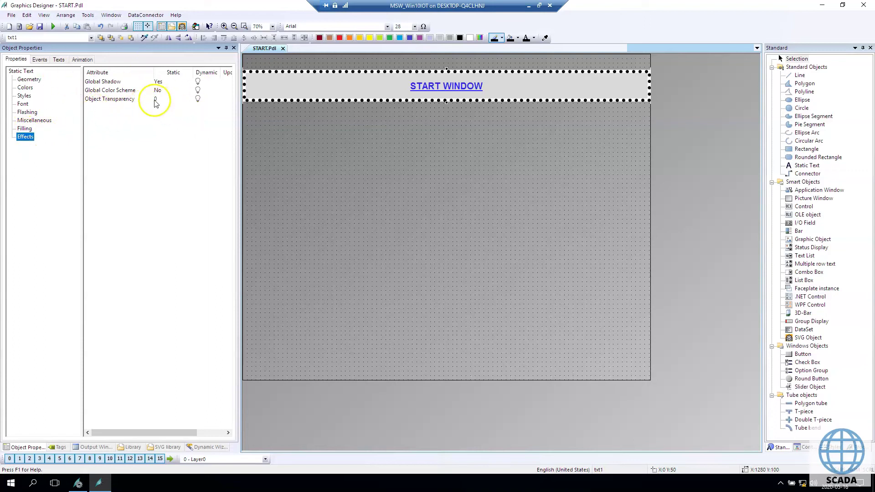
{"action": "double_click", "coordinate": [155, 100]}
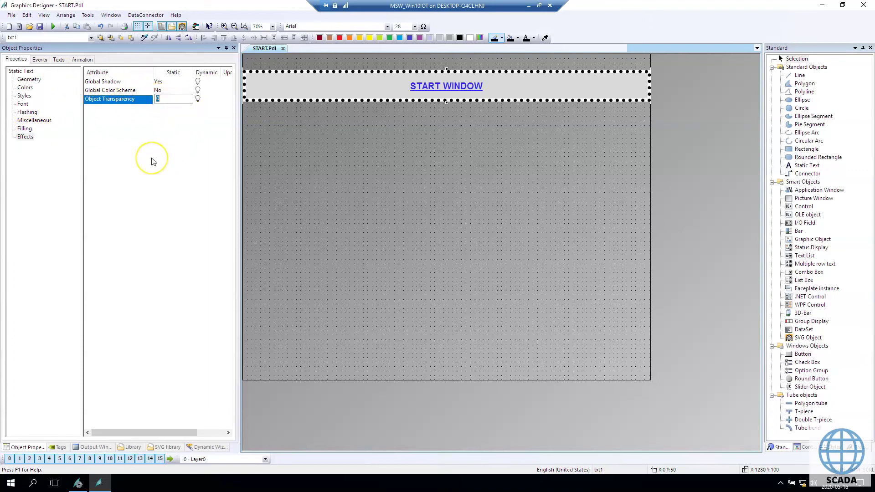
{"action": "key", "text": "Return"}
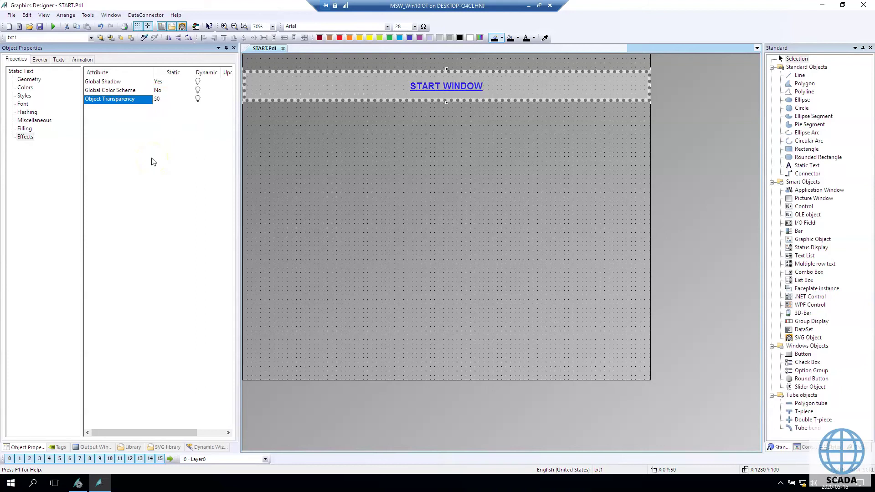
Make the START WINDOW bar slightly taller and nudge it flush with the top edge
{"action": "left_click", "coordinate": [468, 99]}
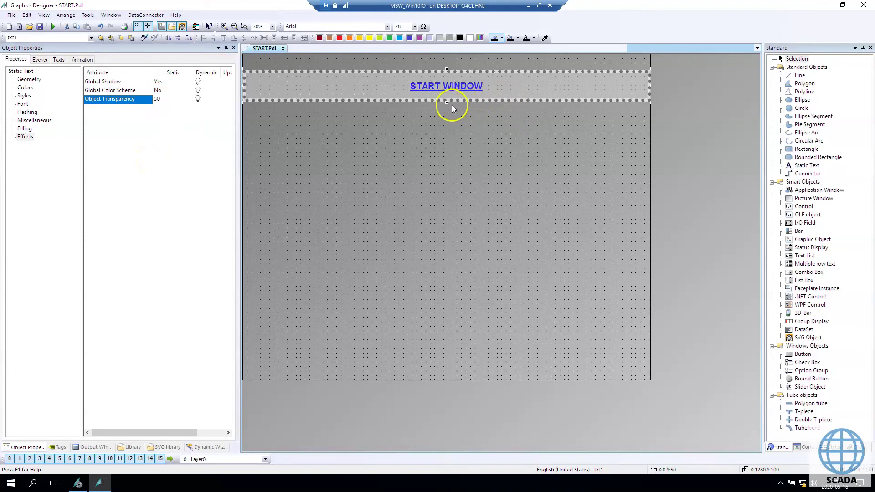
{"action": "left_click_drag", "start_coordinate": [447, 102], "coordinate": [453, 68]}
{"action": "left_click", "coordinate": [450, 153]}
{"action": "left_click", "coordinate": [450, 82]}
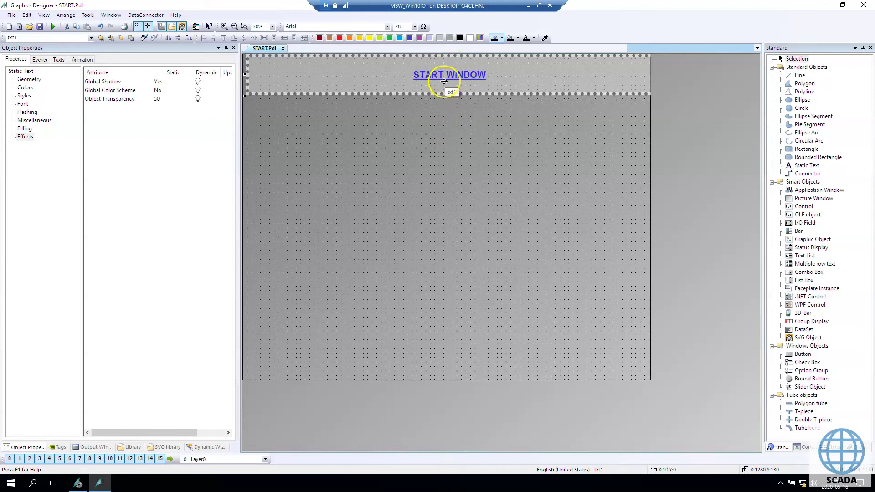
{"action": "key", "text": "Left"}
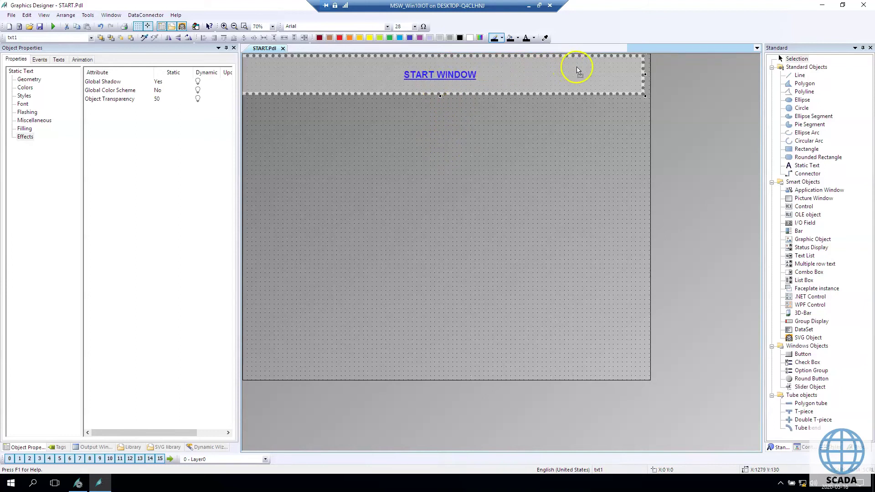
{"action": "key", "text": "Right"}
{"action": "left_click", "coordinate": [497, 210]}
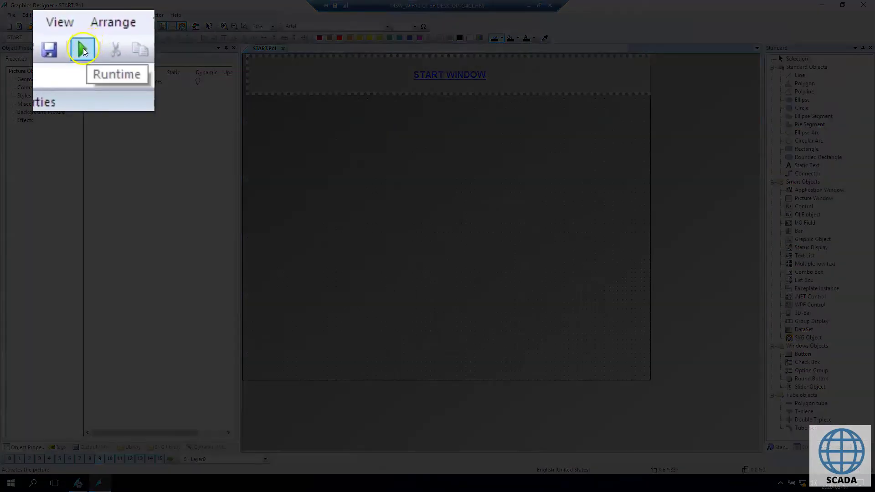
Run START.pdl in WinCC Runtime, check the flashing red bar and tooltip, then close it
{"action": "left_click", "coordinate": [82, 50]}
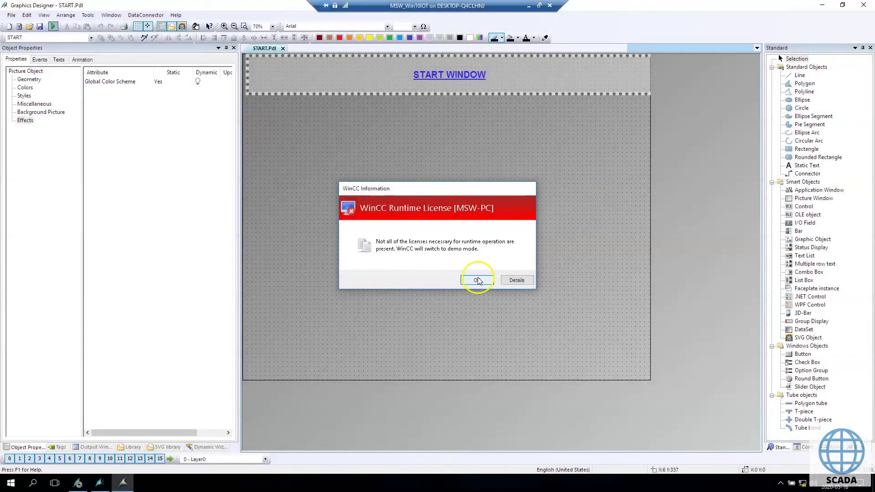
{"action": "left_click", "coordinate": [477, 279]}
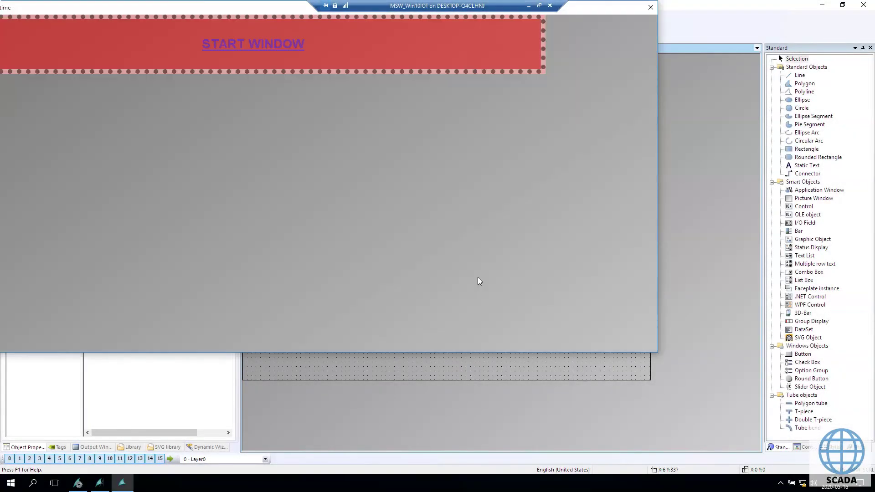
{"action": "left_click", "coordinate": [241, 10]}
{"action": "left_click_drag", "start_coordinate": [242, 10], "coordinate": [356, 47]}
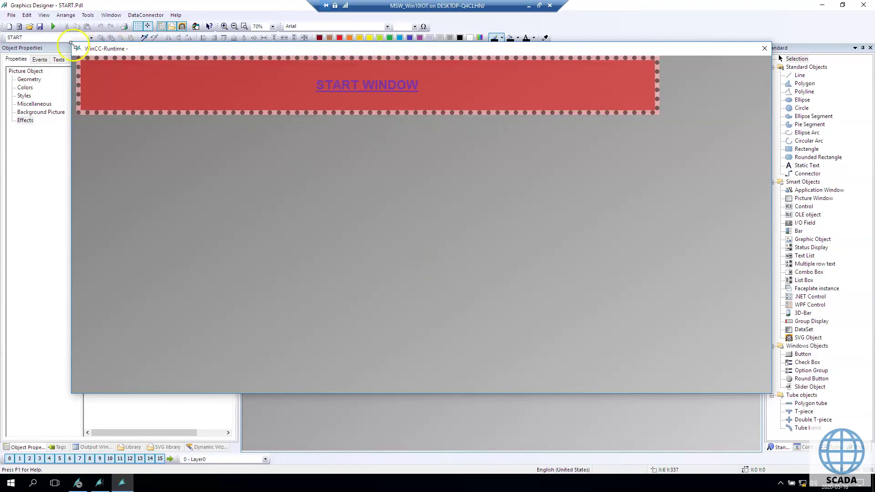
{"action": "left_click_drag", "start_coordinate": [121, 50], "coordinate": [321, 130]}
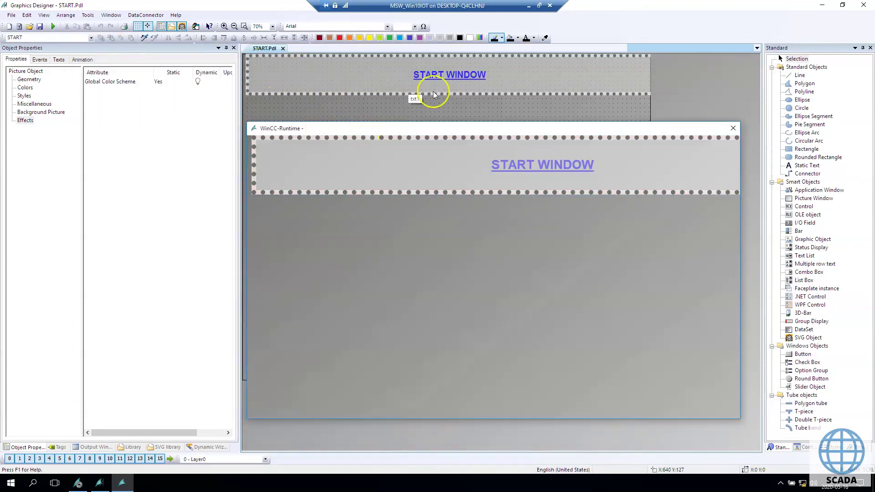
{"action": "mouse_move", "coordinate": [456, 156]}
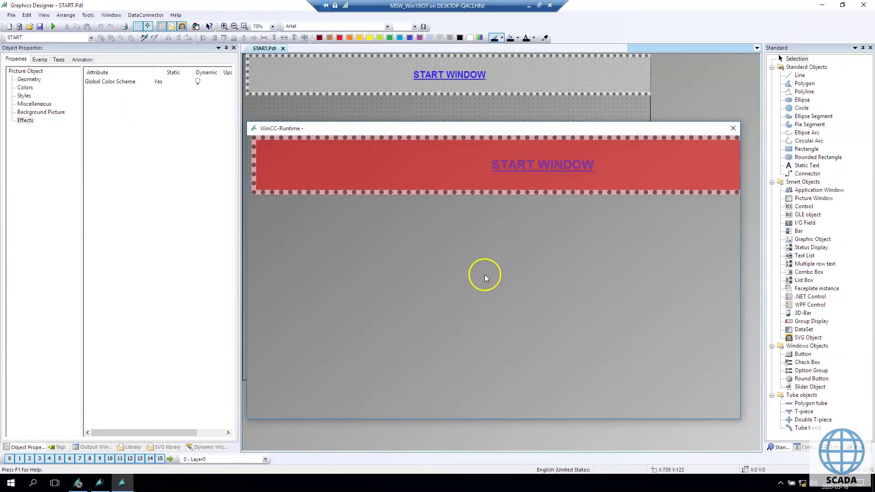
{"action": "left_click", "coordinate": [733, 128]}
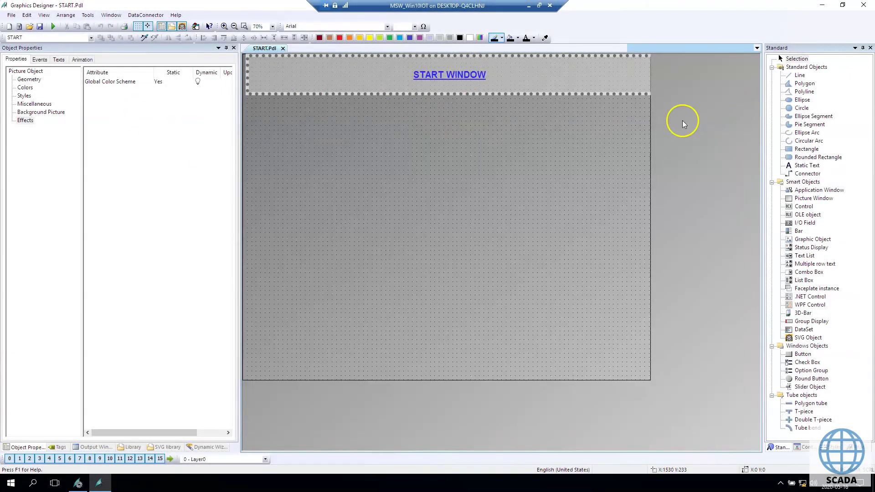
Set the START WINDOW text's Flashing Background Active to No
{"action": "left_click", "coordinate": [351, 78]}
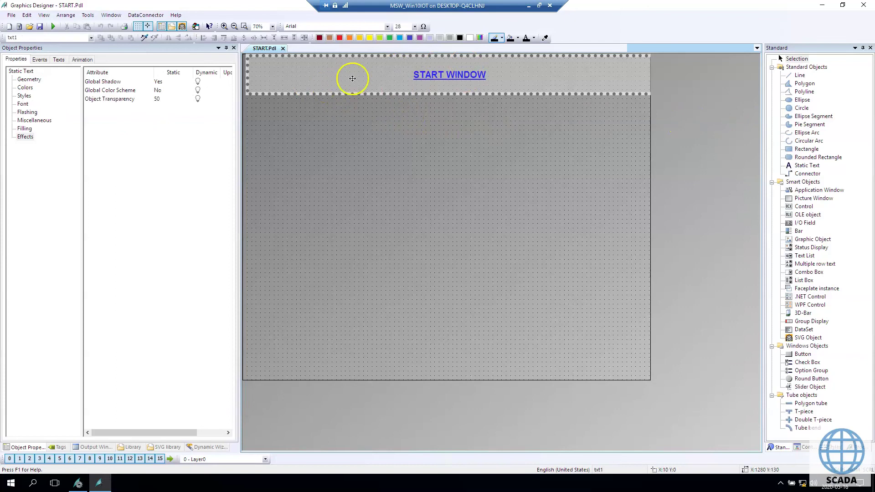
{"action": "left_click", "coordinate": [26, 113]}
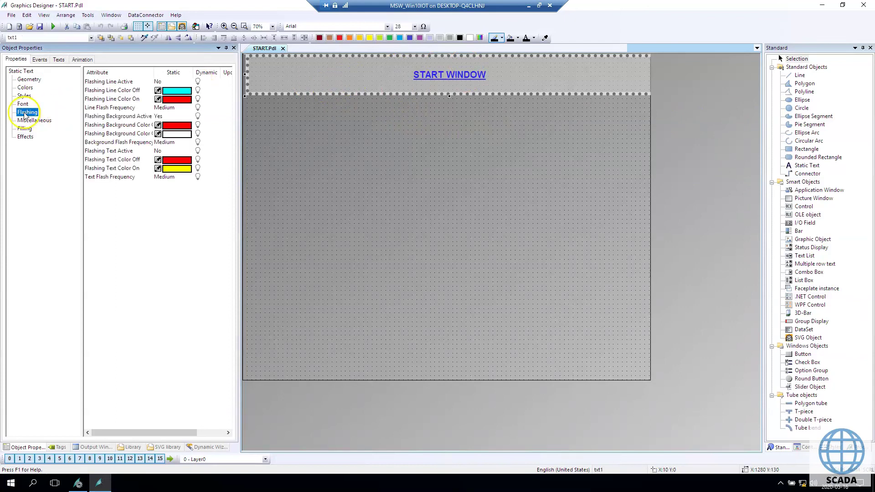
{"action": "double_click", "coordinate": [163, 118]}
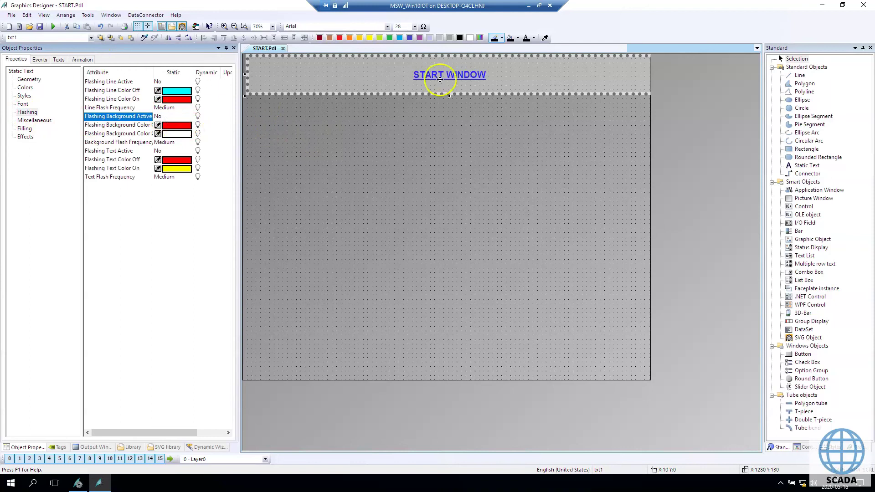
Give the START WINDOW text font size 48 and a red font colour
{"action": "left_click", "coordinate": [23, 104]}
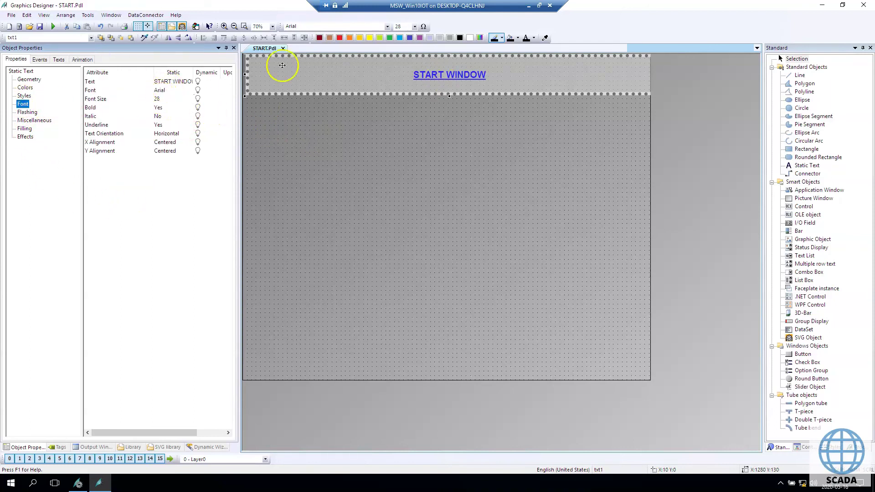
{"action": "left_click", "coordinate": [414, 28]}
{"action": "left_click", "coordinate": [395, 117]}
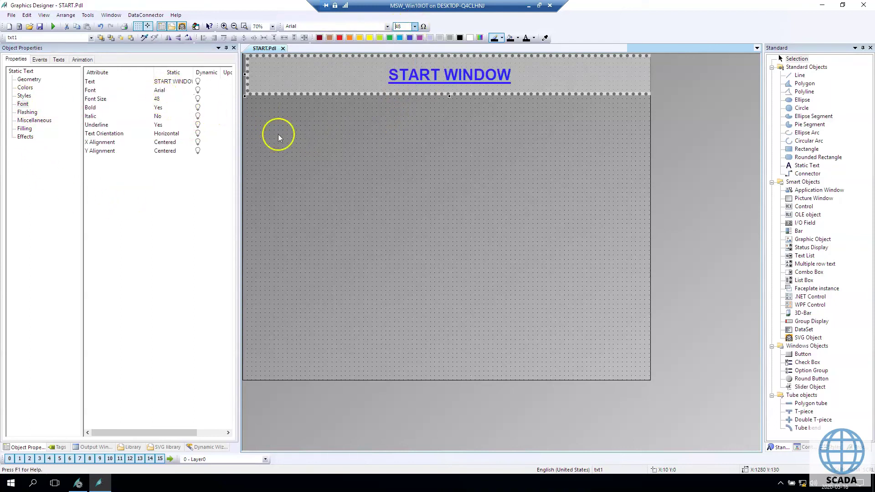
{"action": "left_click", "coordinate": [25, 88]}
{"action": "double_click", "coordinate": [178, 116]}
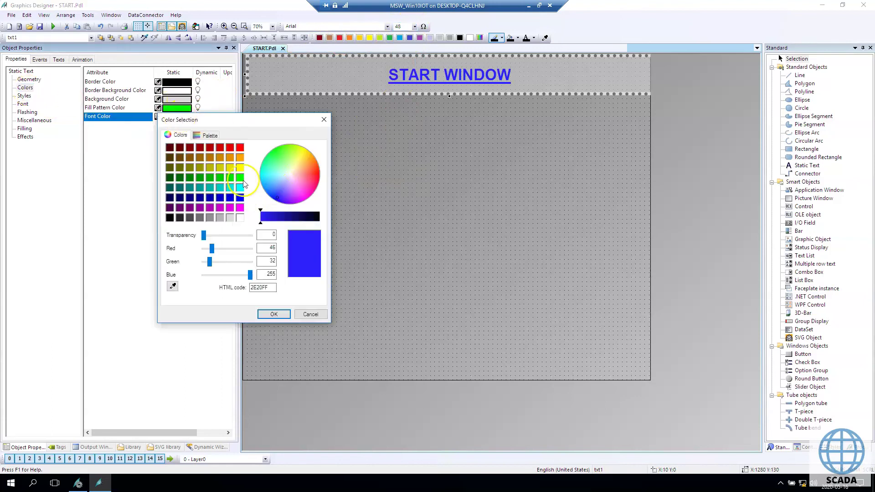
{"action": "left_click", "coordinate": [239, 148]}
{"action": "left_click", "coordinate": [272, 314]}
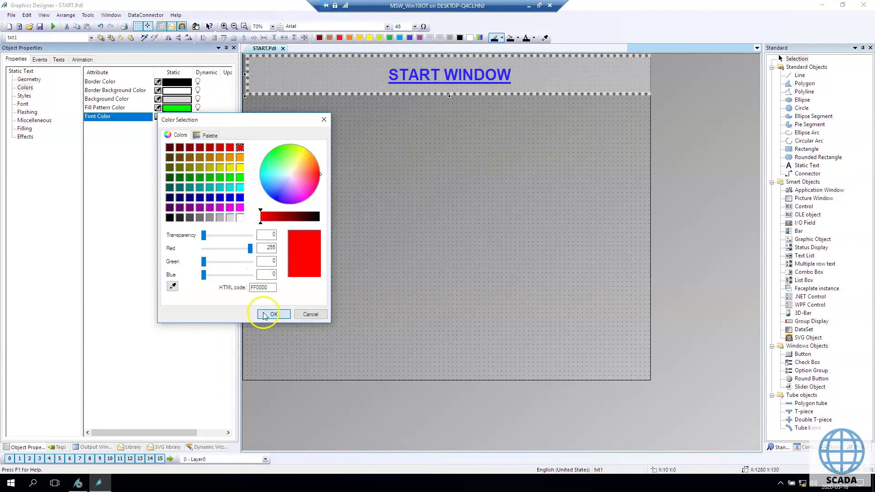
{"action": "left_click", "coordinate": [395, 217]}
Save the picture and run it in WinCC Runtime to inspect the large red title
{"action": "left_click", "coordinate": [40, 28]}
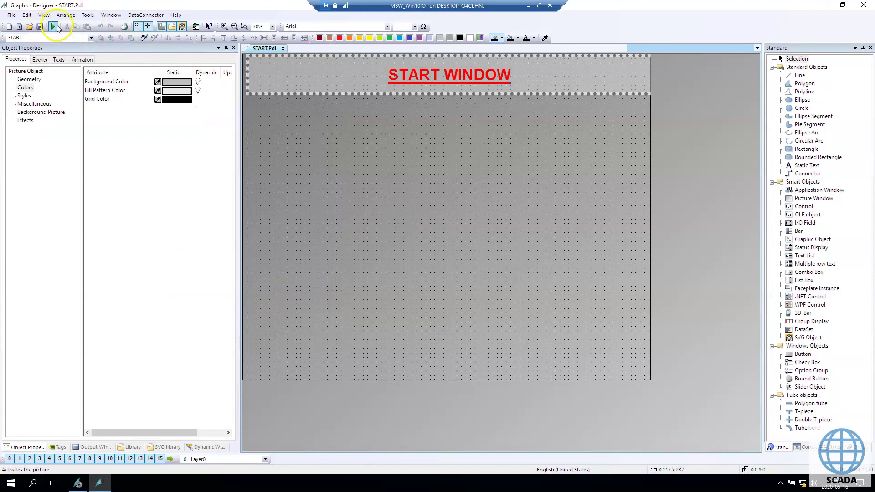
{"action": "left_click", "coordinate": [53, 27]}
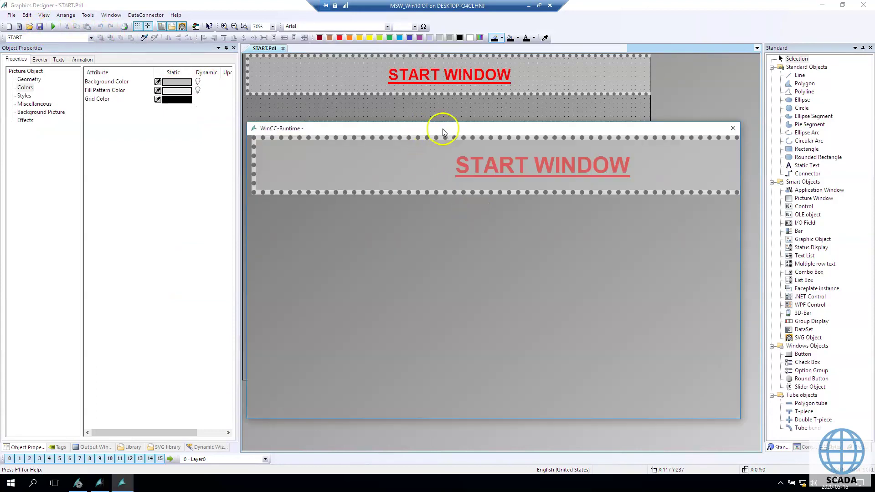
{"action": "left_click_drag", "start_coordinate": [441, 129], "coordinate": [334, 72]}
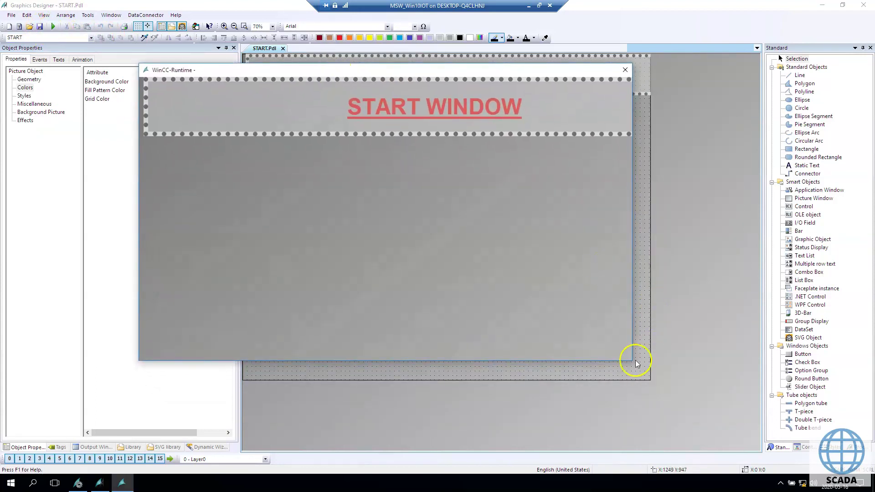
{"action": "left_click_drag", "start_coordinate": [637, 363], "coordinate": [740, 417]}
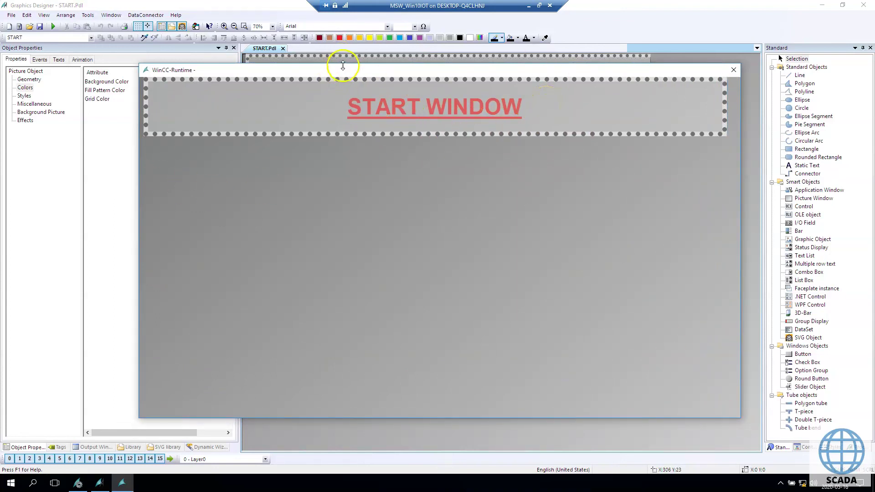
{"action": "left_click_drag", "start_coordinate": [343, 66], "coordinate": [338, 209]}
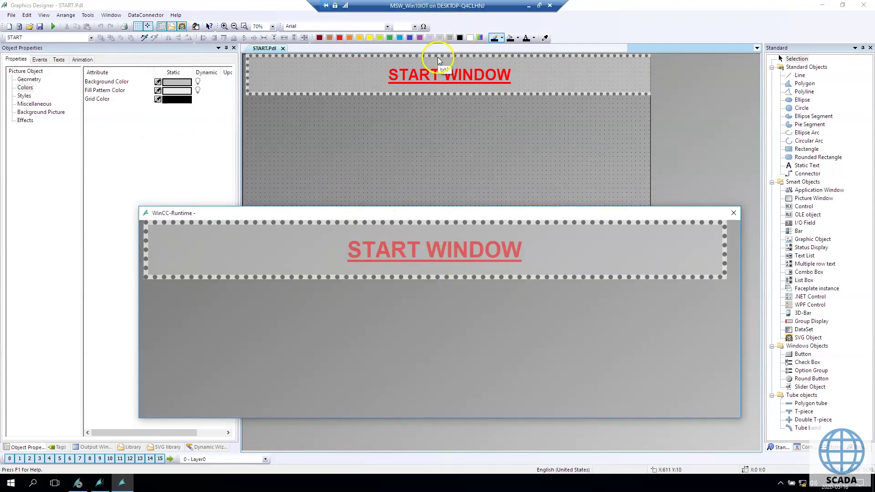
Change the START WINDOW text's font colour to dark red
{"action": "left_click", "coordinate": [426, 74]}
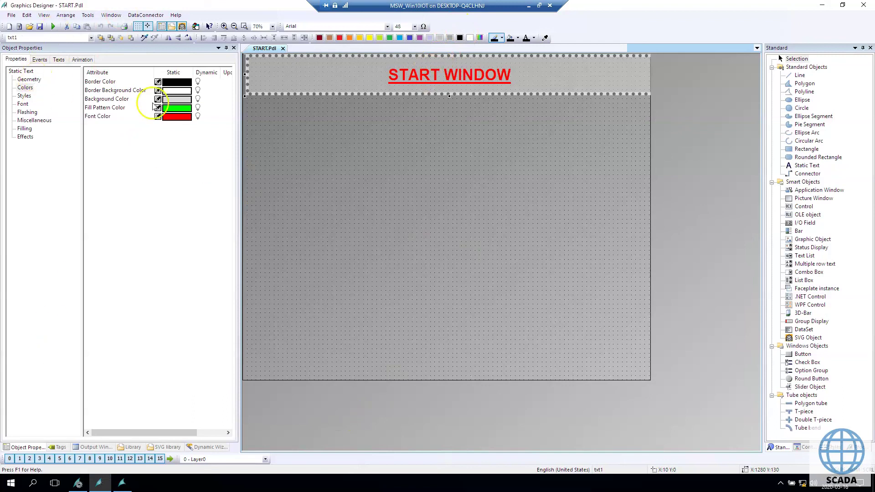
{"action": "left_click", "coordinate": [176, 119]}
{"action": "double_click", "coordinate": [176, 119]}
{"action": "left_click", "coordinate": [175, 153]}
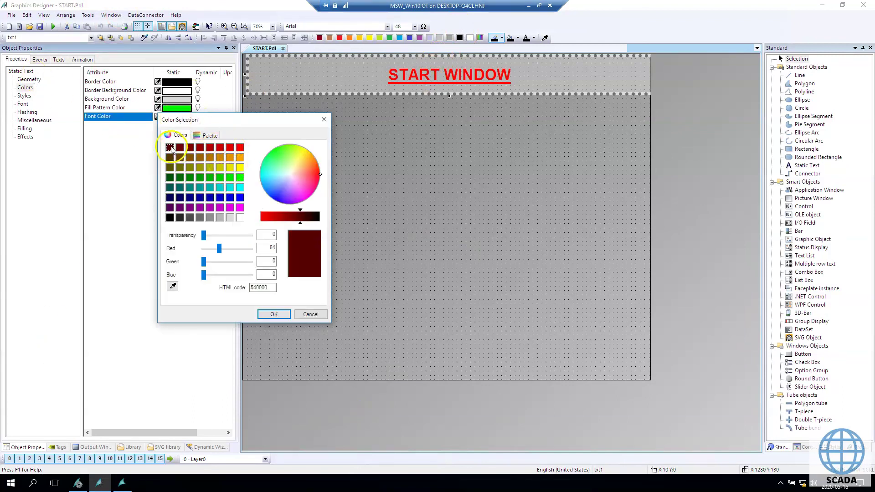
{"action": "left_click", "coordinate": [263, 312]}
{"action": "left_click", "coordinate": [390, 229]}
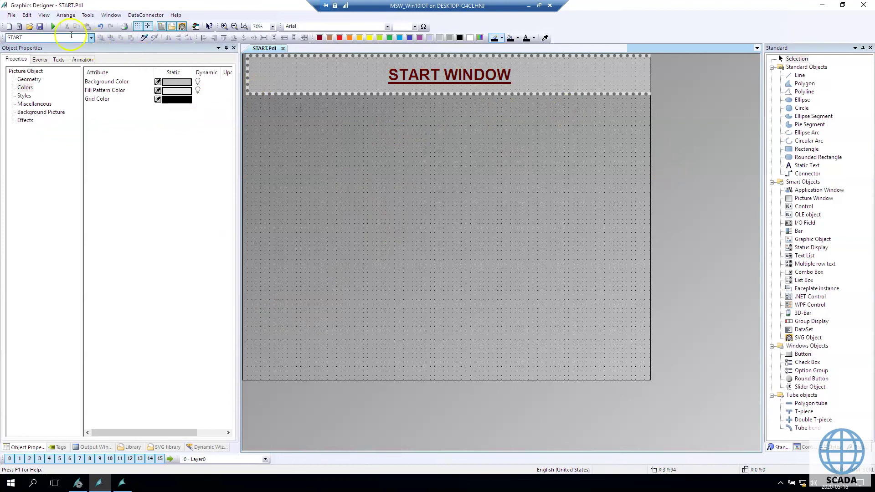
Set the START WINDOW text's Bold and Underline font properties to No
{"action": "left_click", "coordinate": [425, 94]}
{"action": "left_click", "coordinate": [23, 104]}
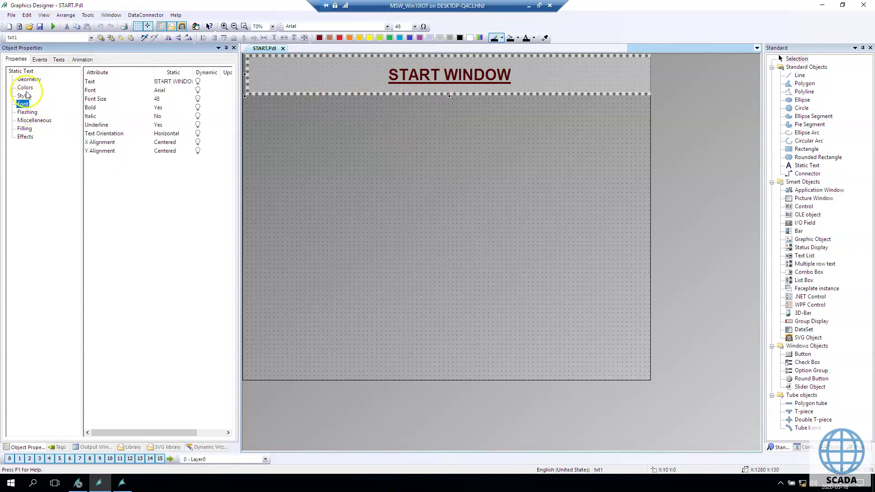
{"action": "left_click", "coordinate": [24, 95]}
{"action": "left_click", "coordinate": [30, 79]}
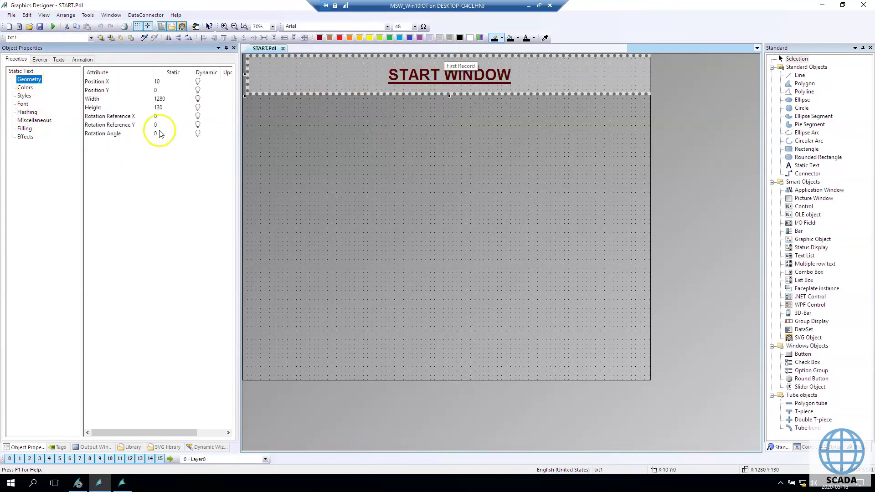
{"action": "left_click", "coordinate": [22, 104]}
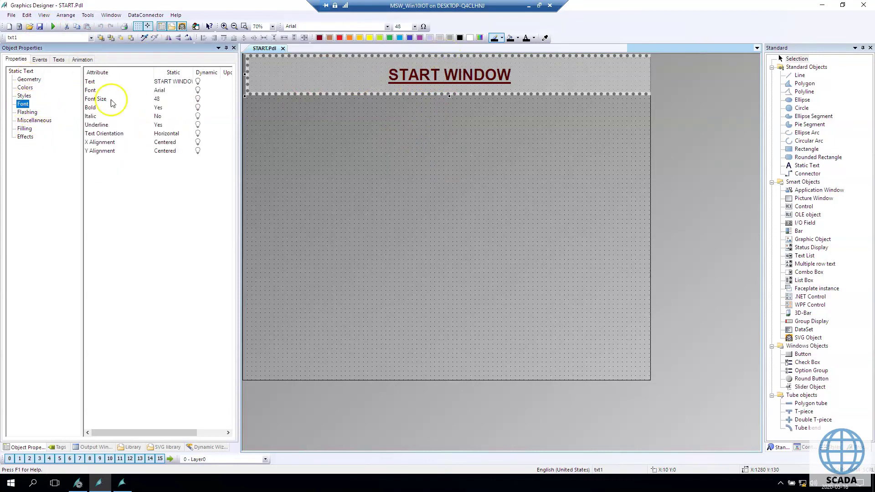
{"action": "double_click", "coordinate": [159, 107]}
{"action": "double_click", "coordinate": [159, 125]}
{"action": "left_click", "coordinate": [525, 175]}
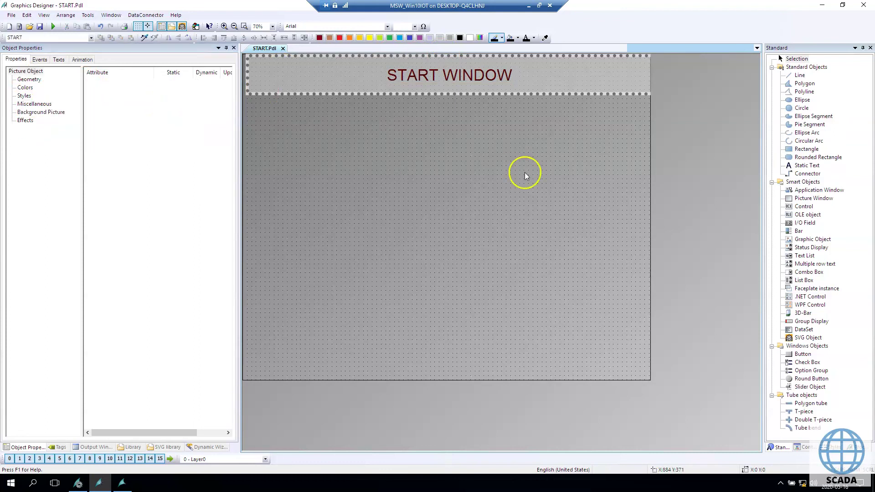
Save the picture, preview the plain dark-red START WINDOW title in Runtime, then close it
{"action": "left_click", "coordinate": [40, 26]}
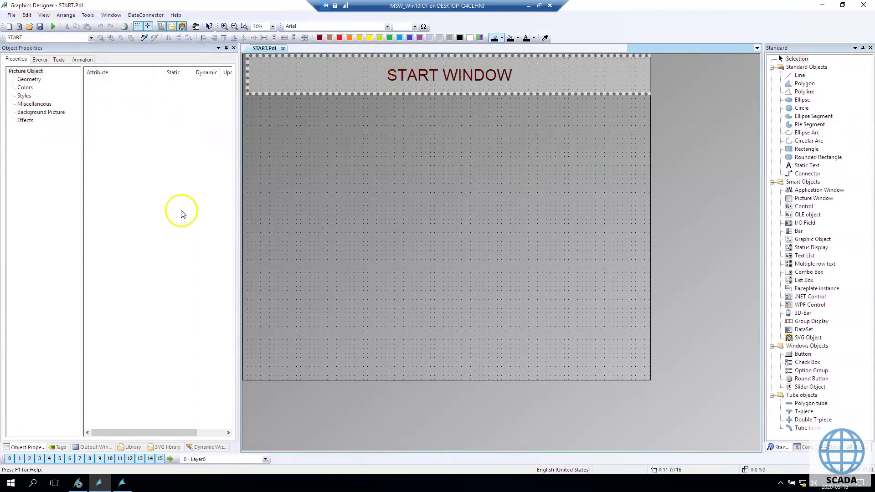
{"action": "left_click", "coordinate": [53, 26]}
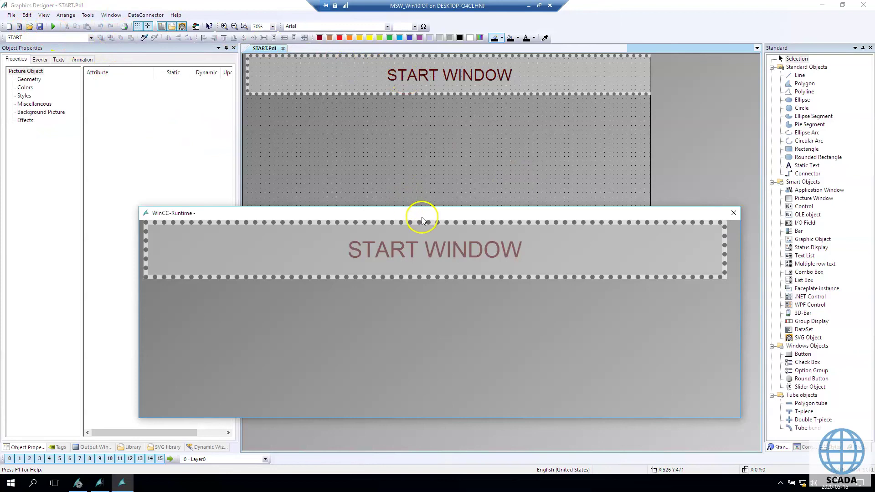
{"action": "left_click_drag", "start_coordinate": [422, 216], "coordinate": [465, 109]}
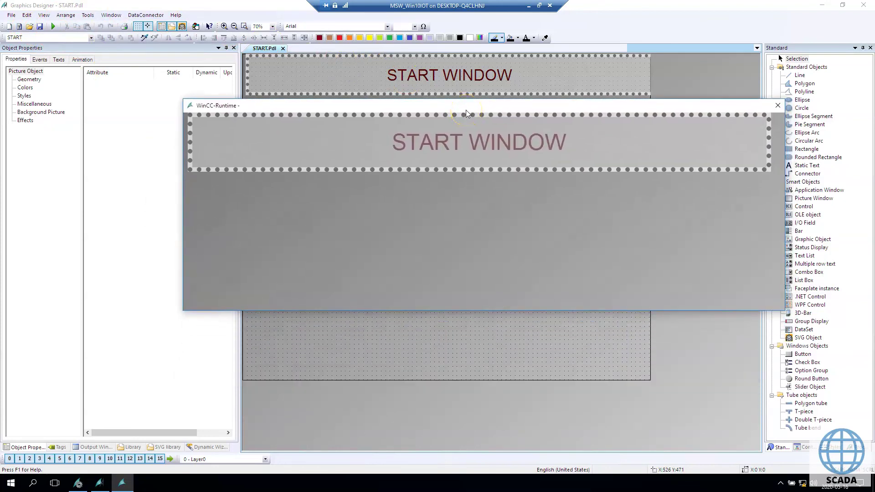
{"action": "left_click", "coordinate": [173, 269]}
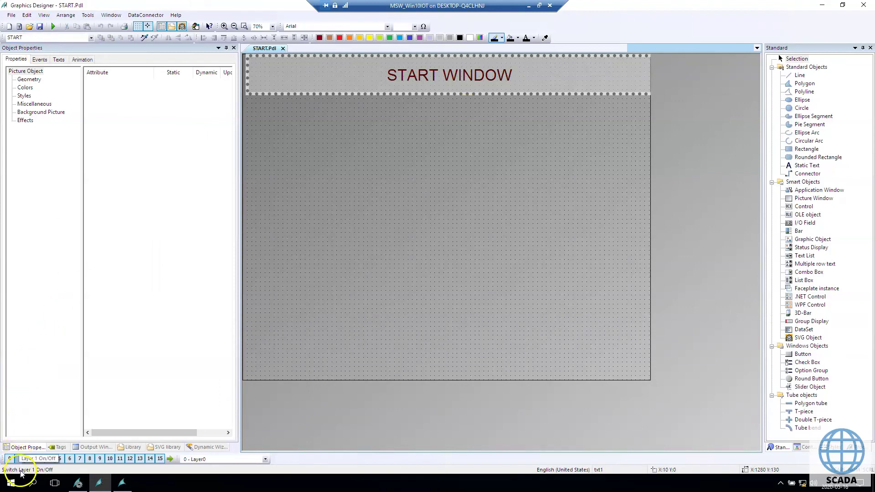